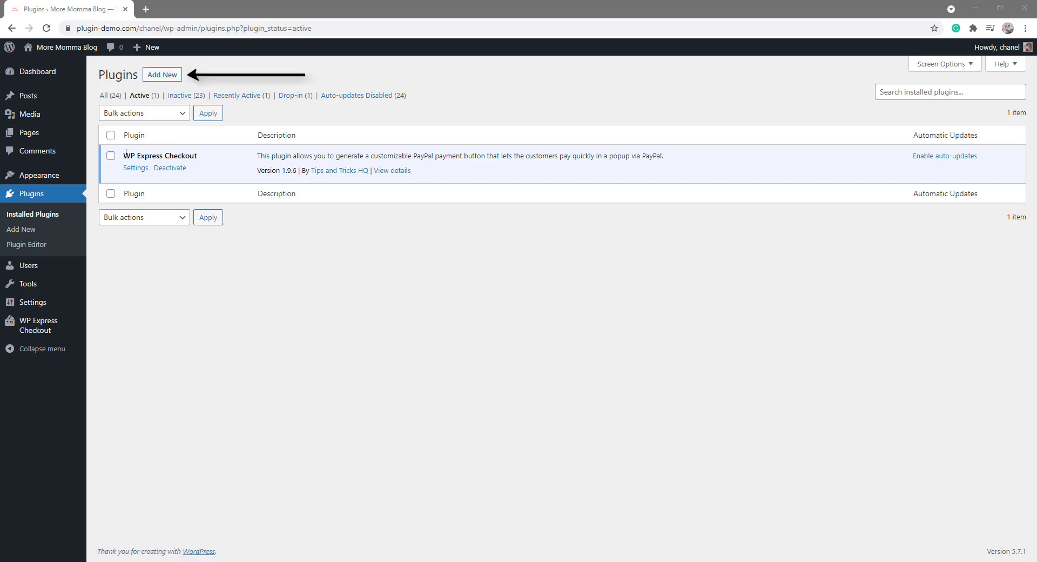
Open the settings of the WP Express Checkout plugin and choose US Dollars (USD) as the currency code
{"action": "left_click_drag", "start_coordinate": [123, 155], "coordinate": [200, 160]}
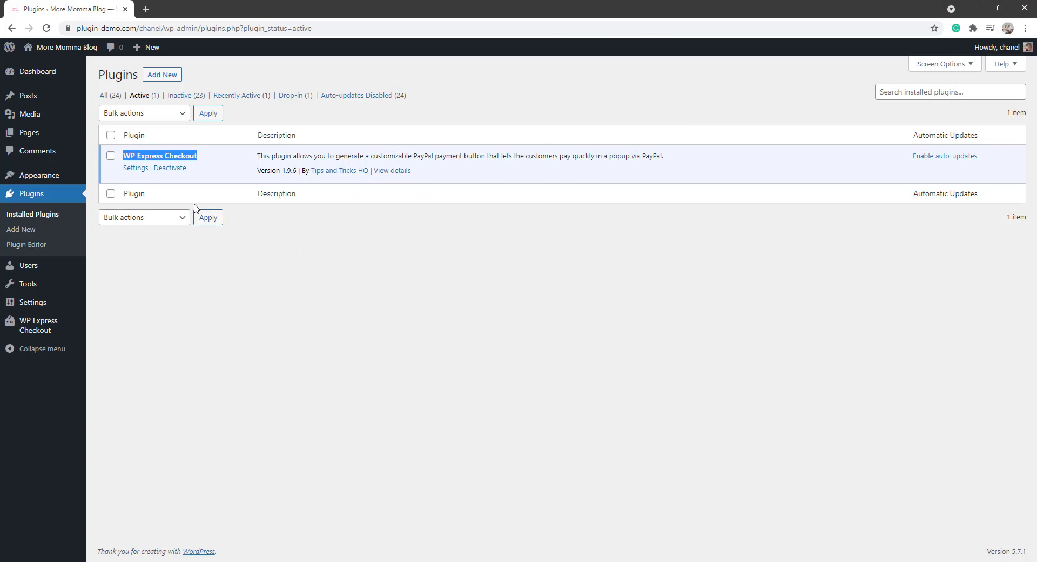
{"action": "mouse_move", "coordinate": [14, 324]}
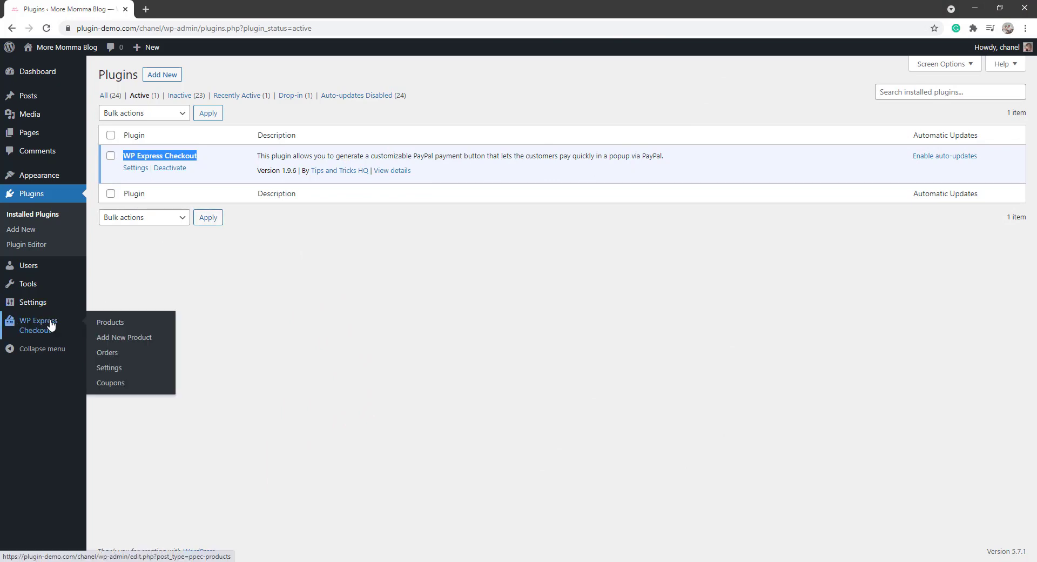
{"action": "left_click", "coordinate": [119, 373]}
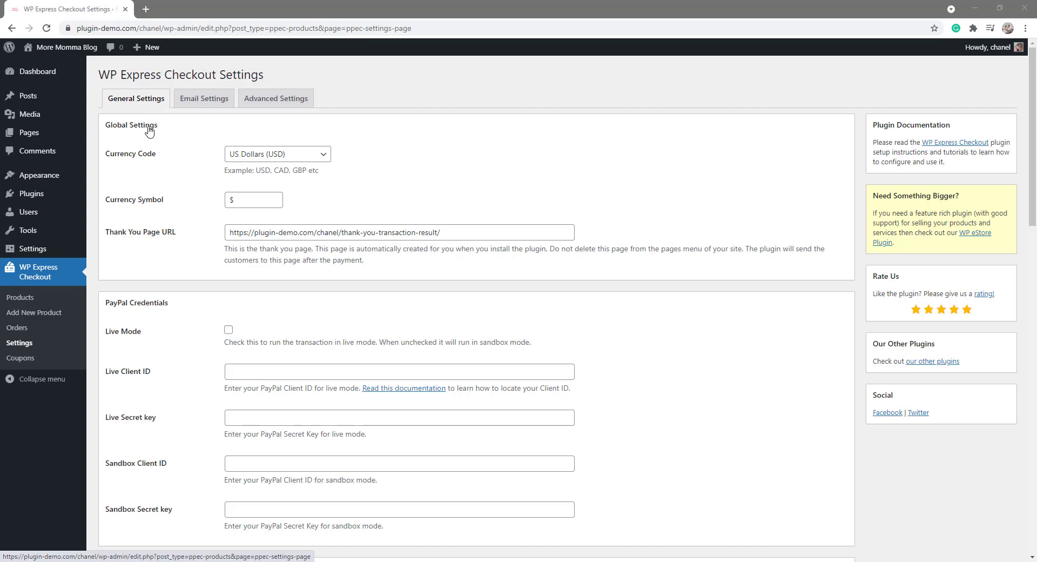
{"action": "left_click", "coordinate": [247, 157]}
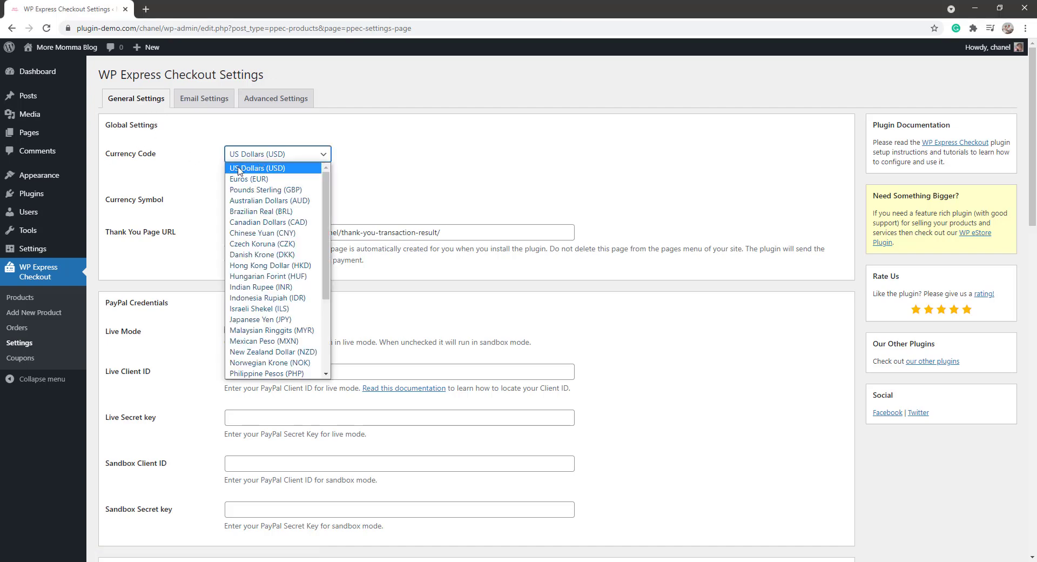
{"action": "left_click", "coordinate": [289, 171]}
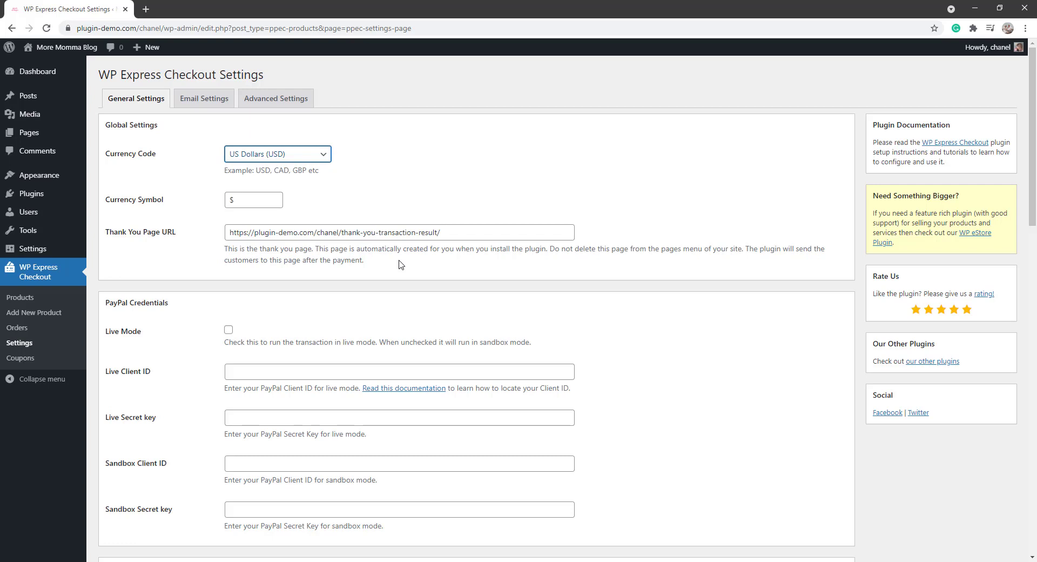
Set the PayPal button type to Checkout and its shape to Pill
{"action": "scroll", "coordinate": [400, 263], "scroll_direction": "down", "scroll_amount": 2}
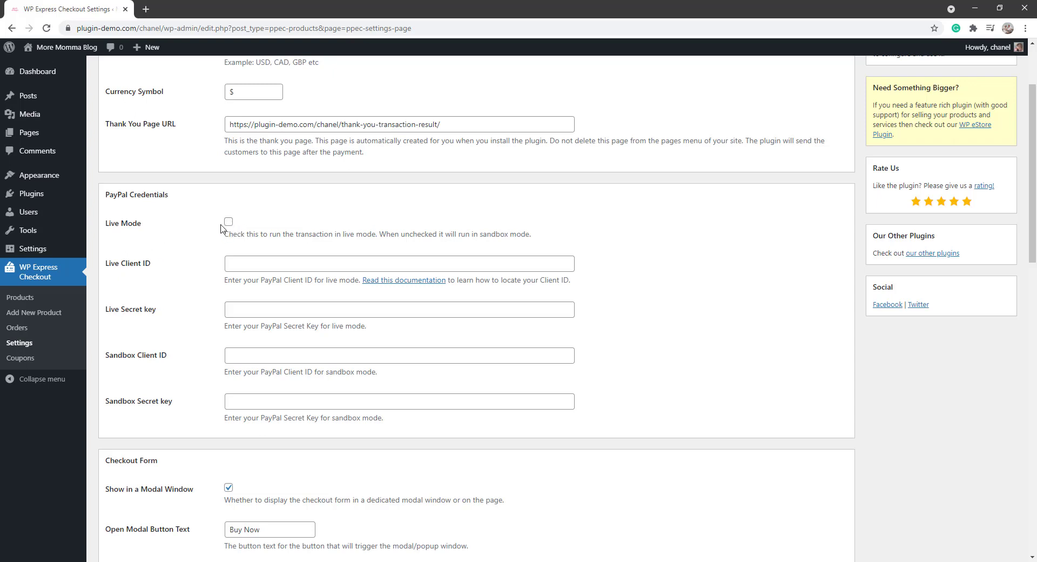
{"action": "middle_click", "coordinate": [179, 356]}
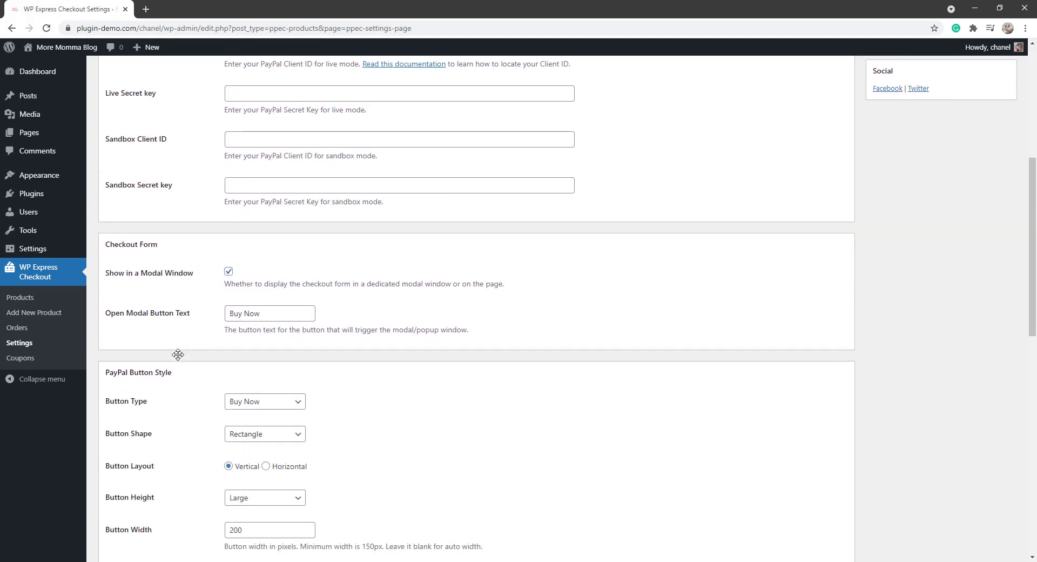
{"action": "middle_click", "coordinate": [179, 356]}
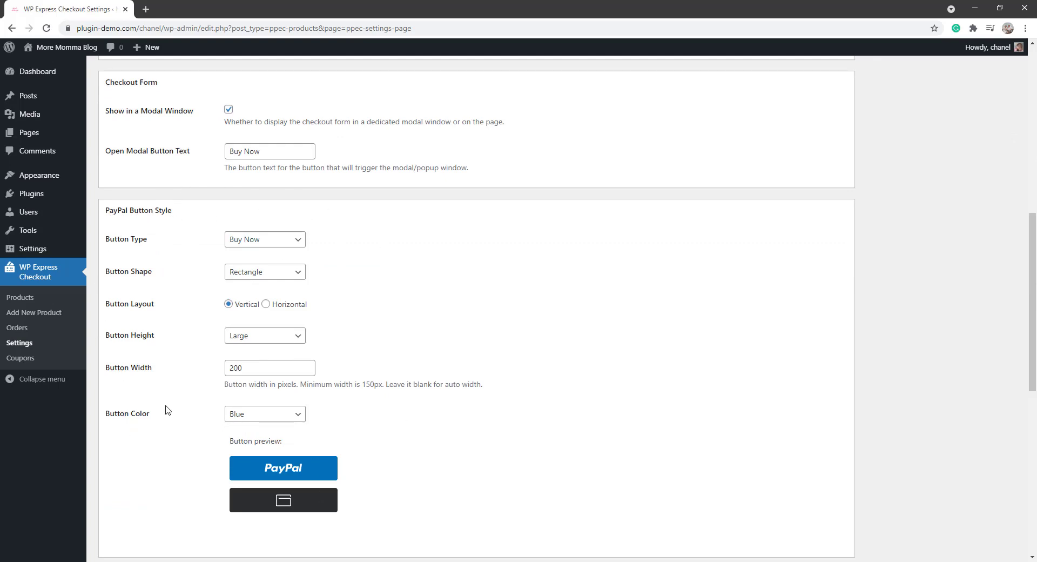
{"action": "left_click", "coordinate": [243, 241]}
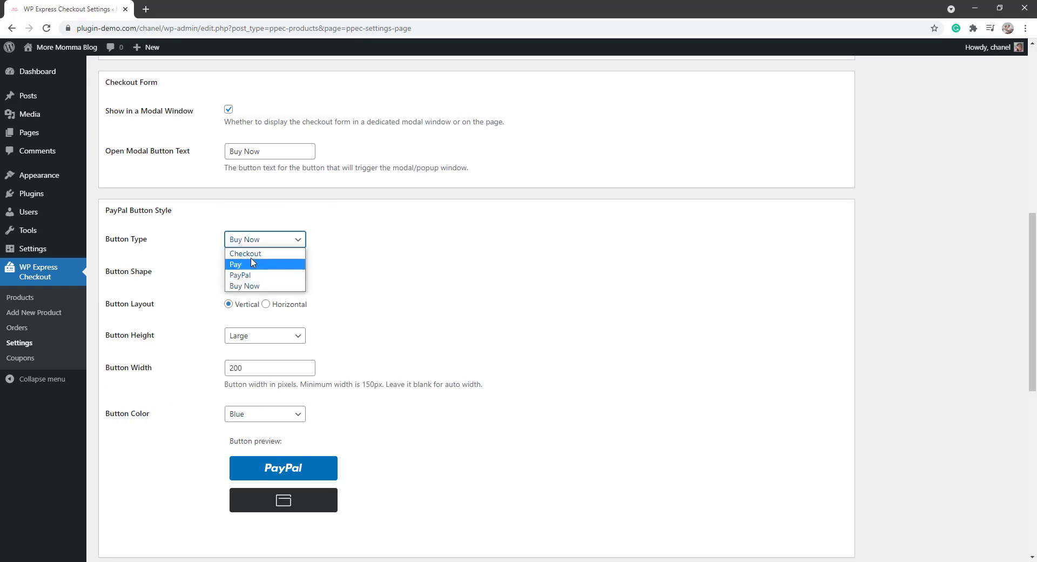
{"action": "left_click", "coordinate": [246, 253]}
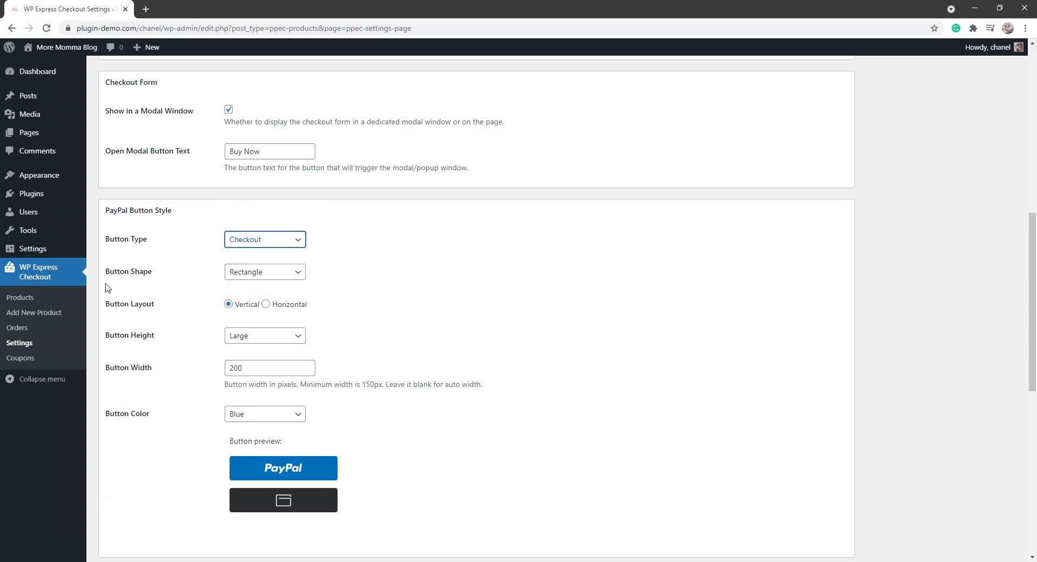
{"action": "left_click", "coordinate": [262, 271]}
{"action": "left_click", "coordinate": [238, 281]}
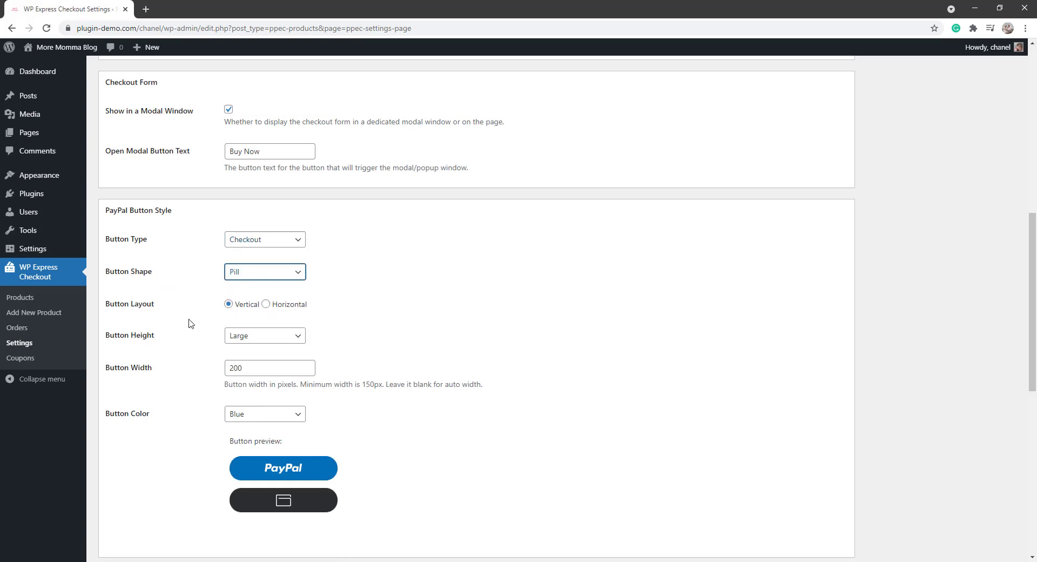
Set the PayPal button height to Medium and its color to Black
{"action": "left_click", "coordinate": [260, 346]}
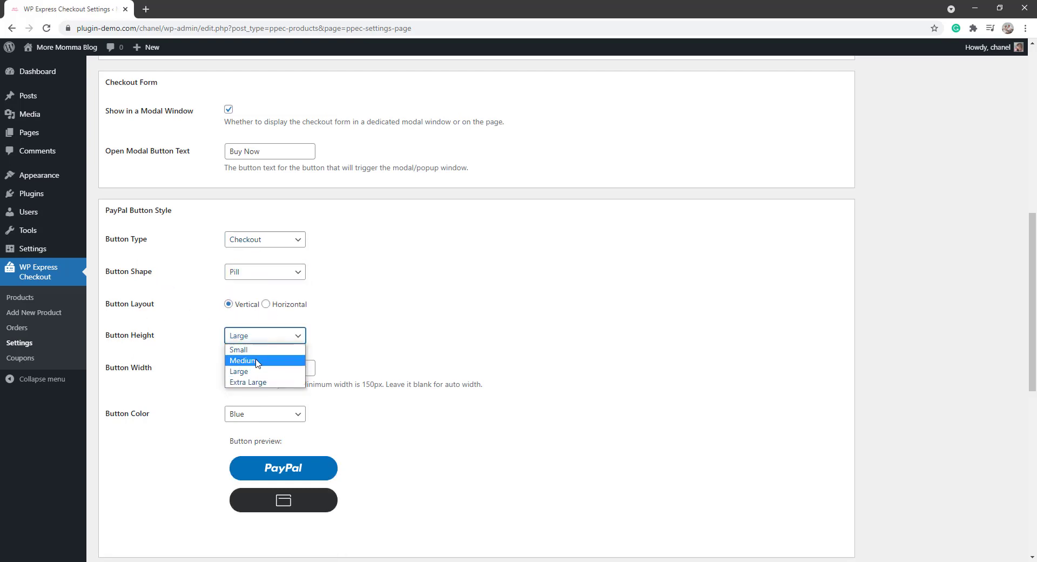
{"action": "left_click", "coordinate": [254, 358]}
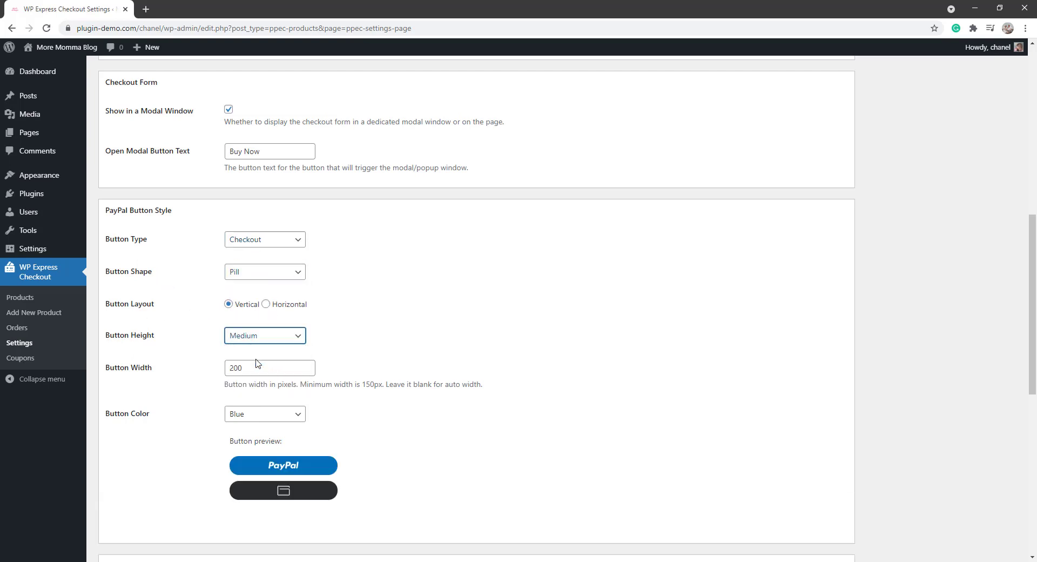
{"action": "left_click", "coordinate": [242, 413]}
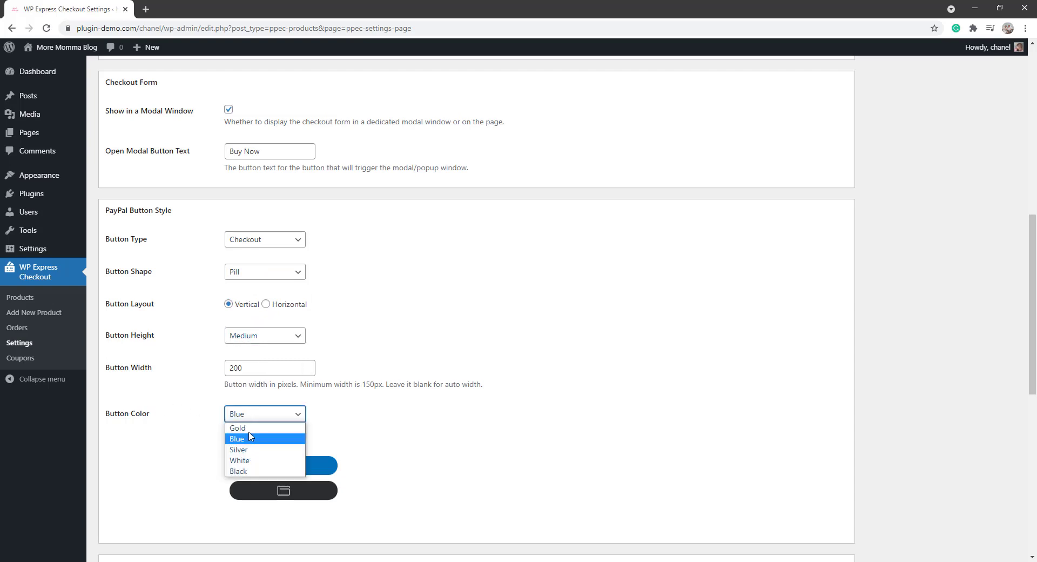
{"action": "left_click", "coordinate": [242, 471]}
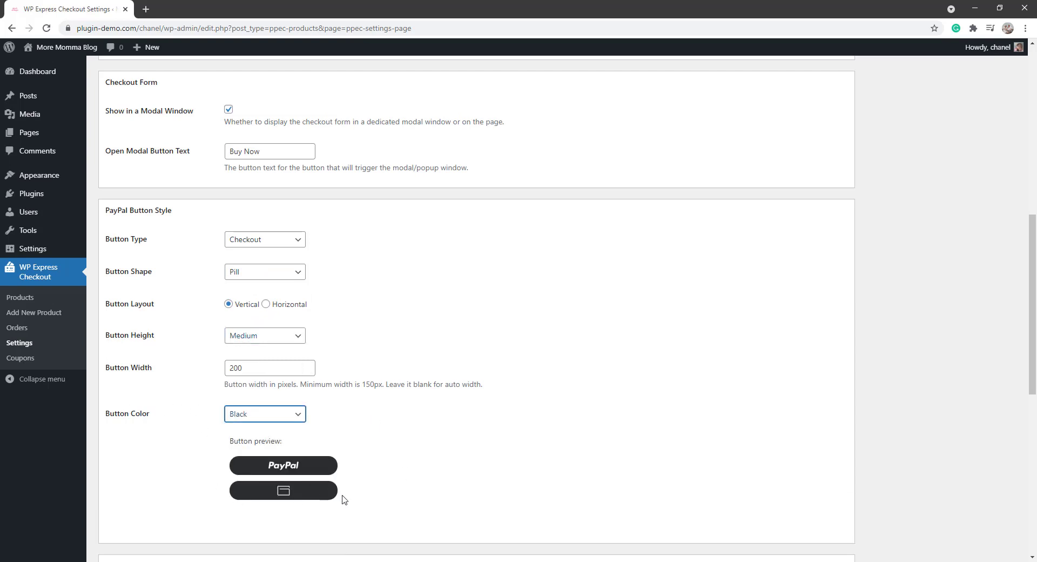
{"action": "scroll", "coordinate": [343, 498], "scroll_direction": "down", "scroll_amount": 3}
{"action": "scroll", "coordinate": [342, 499], "scroll_direction": "down", "scroll_amount": 5}
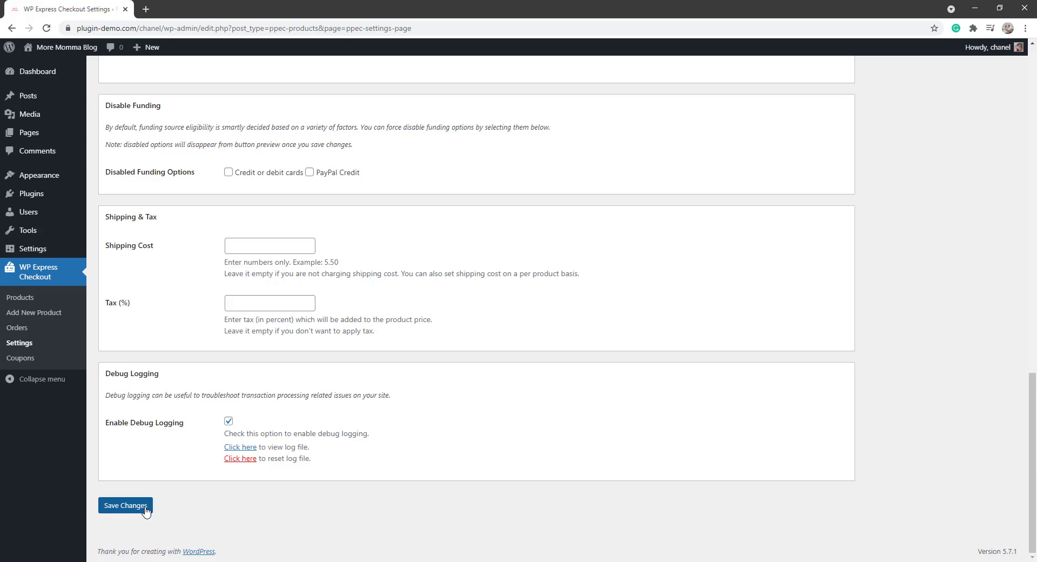
Review the sender address and the buyer and seller messages in the plugin's email settings, and save them
{"action": "scroll", "coordinate": [332, 366], "scroll_direction": "up", "scroll_amount": 19}
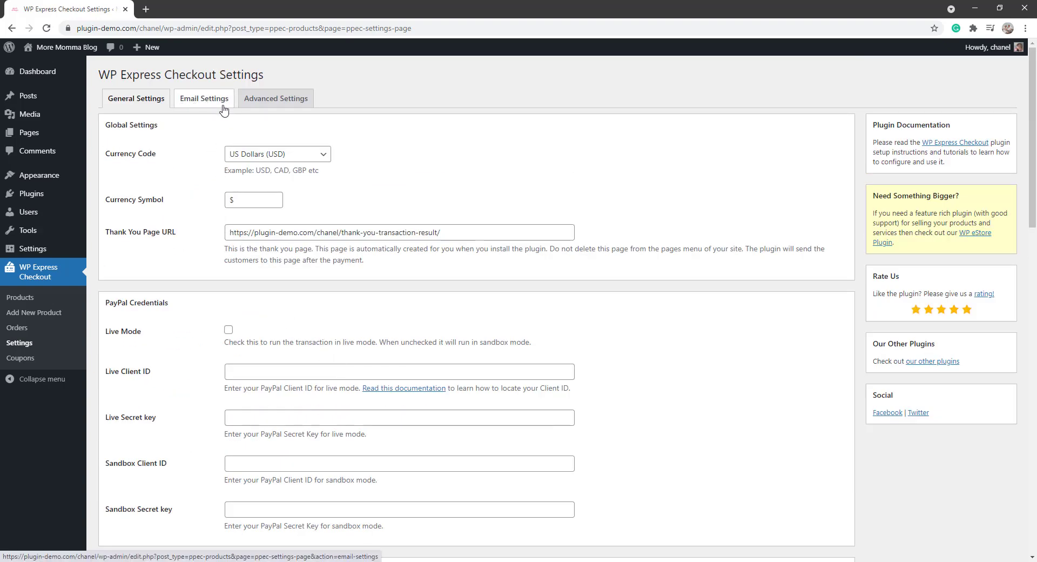
{"action": "left_click", "coordinate": [224, 109]}
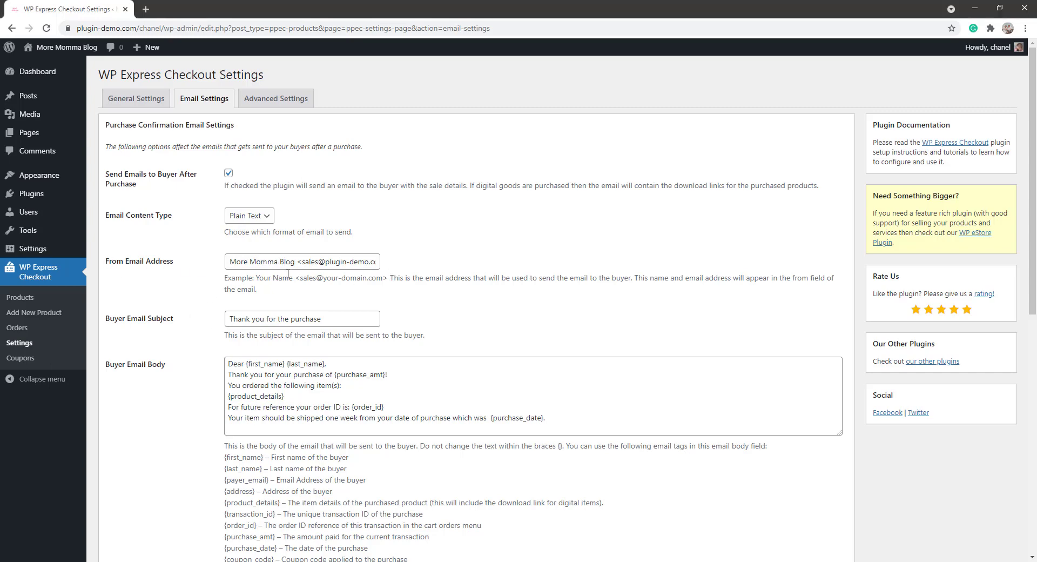
{"action": "left_click_drag", "start_coordinate": [299, 278], "coordinate": [387, 282]}
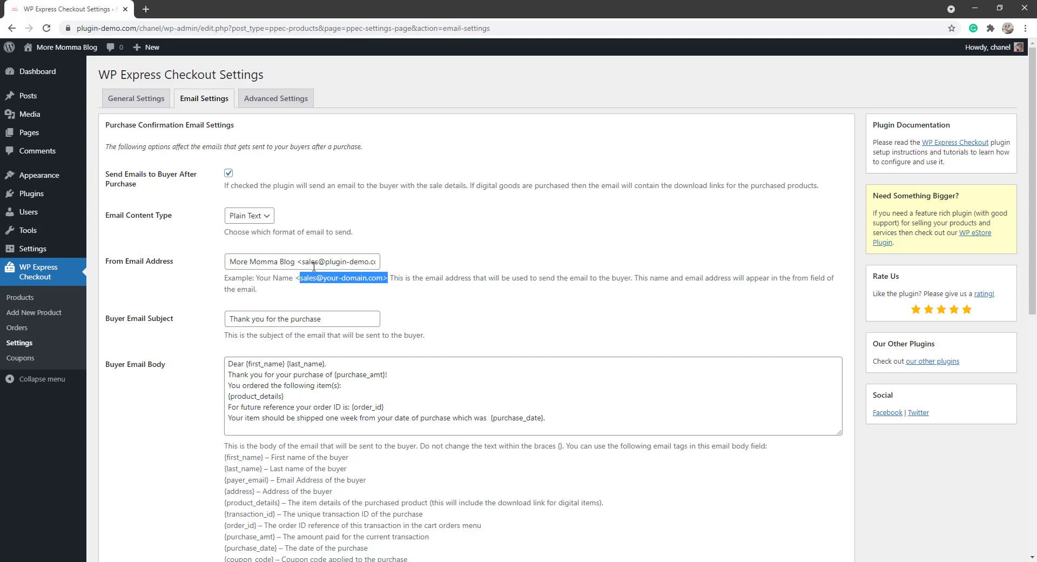
{"action": "left_click_drag", "start_coordinate": [301, 263], "coordinate": [373, 261]}
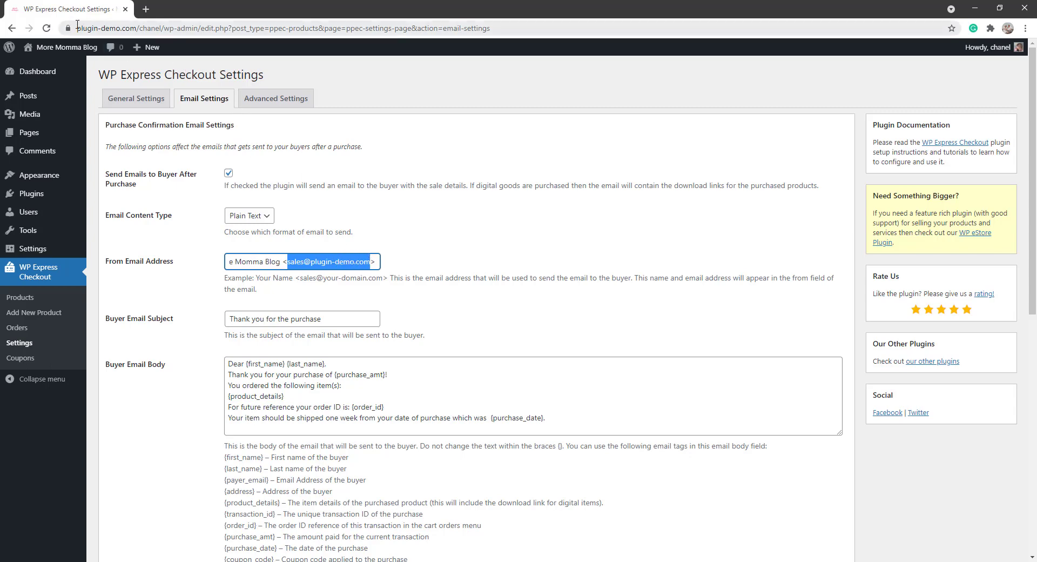
{"action": "left_click", "coordinate": [303, 262]}
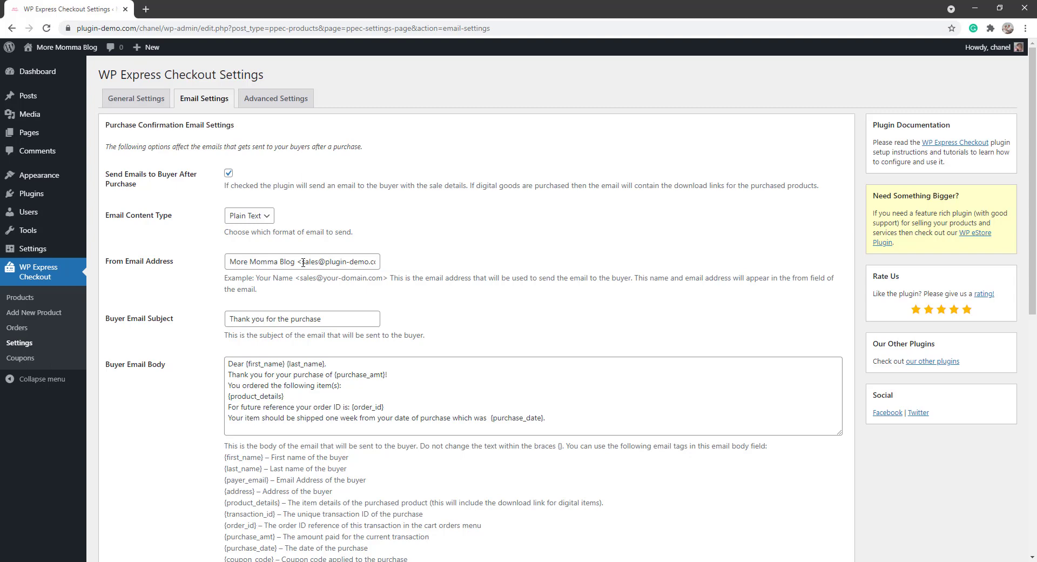
{"action": "scroll", "coordinate": [327, 294], "scroll_direction": "down", "scroll_amount": 3}
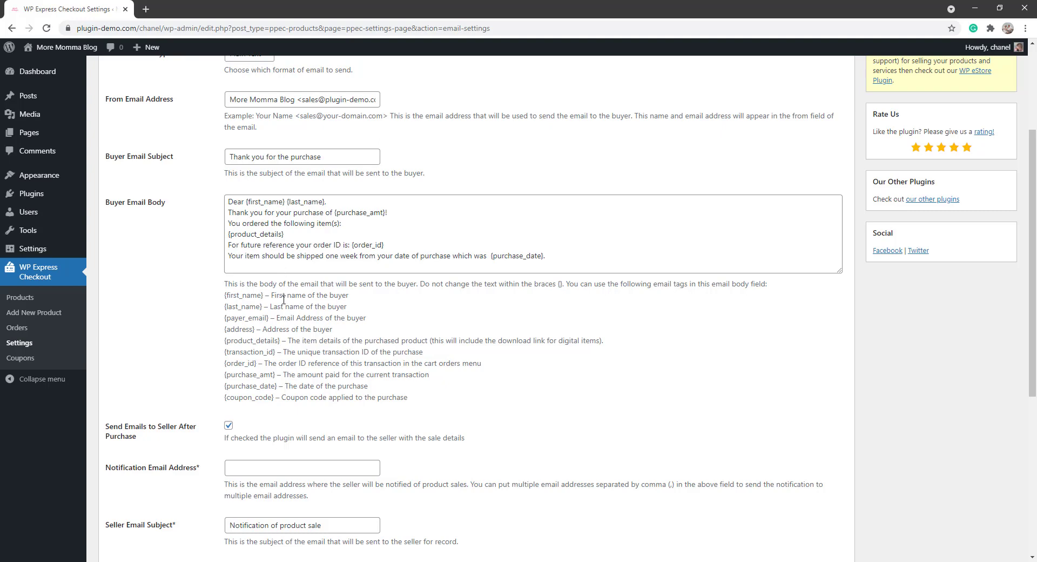
{"action": "scroll", "coordinate": [289, 272], "scroll_direction": "down", "scroll_amount": 5}
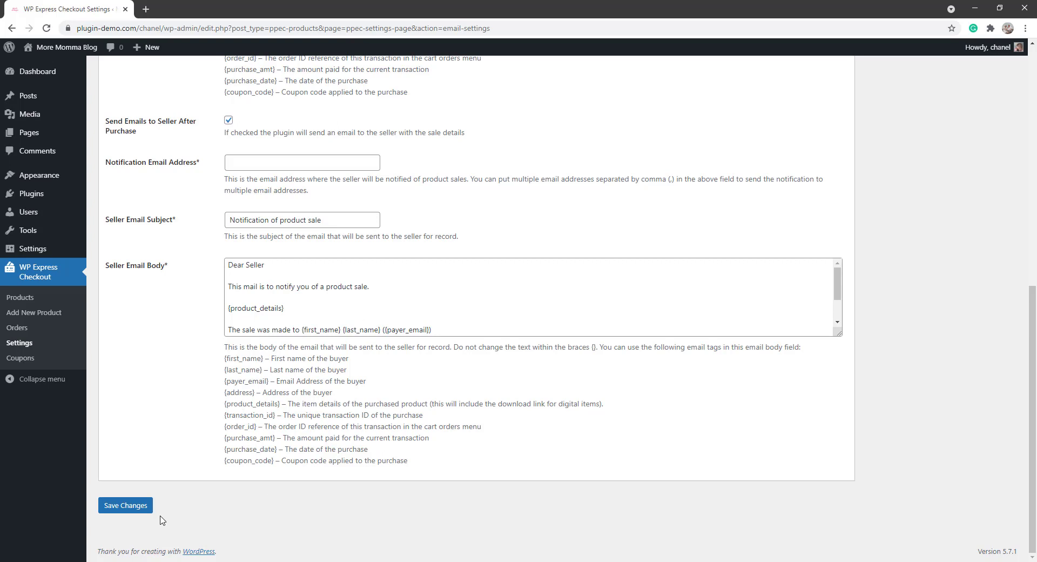
{"action": "left_click", "coordinate": [129, 509]}
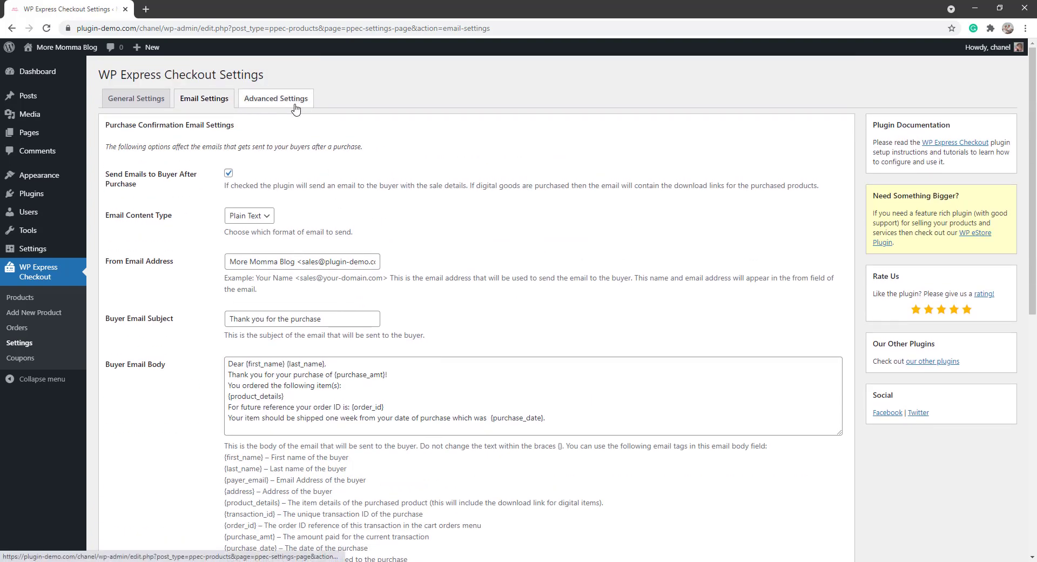
Examine the price display and terms and conditions options in the plugin's advanced settings
{"action": "left_click", "coordinate": [295, 107]}
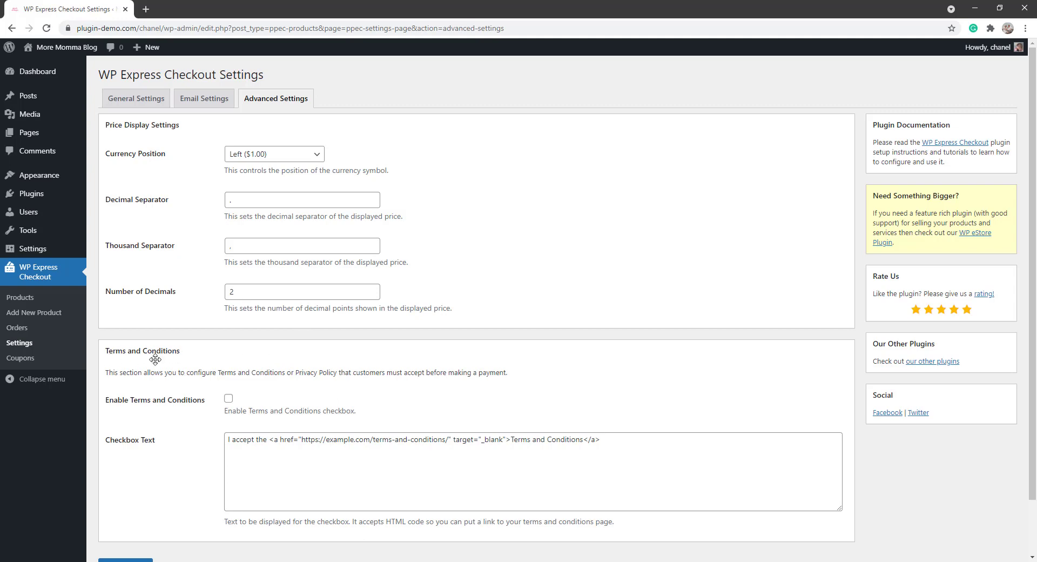
{"action": "scroll", "coordinate": [184, 367], "scroll_direction": "down", "scroll_amount": 2}
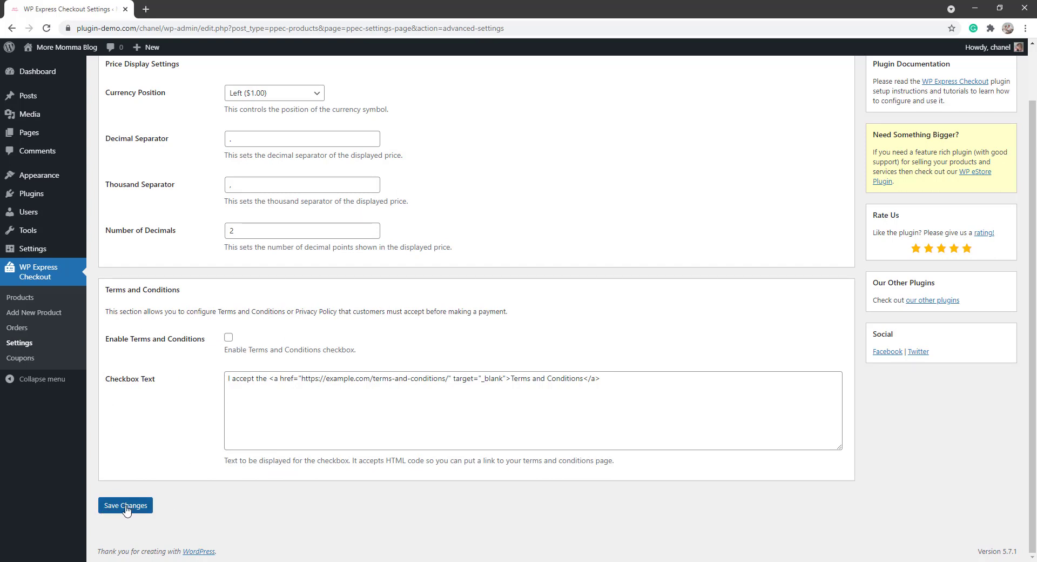
{"action": "scroll", "coordinate": [200, 472], "scroll_direction": "up", "scroll_amount": 2}
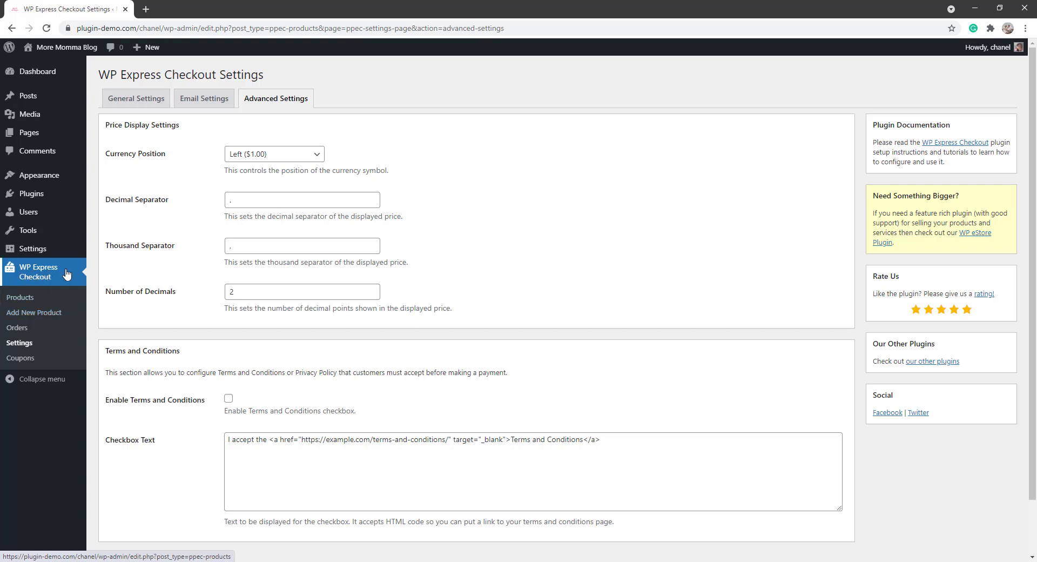
Add a new product titled "Wallpaper Image", described as "Beautiful Daisy Wallpaper Image perfect for your laptop wallpaper.", with a price of 4.95
{"action": "left_click", "coordinate": [52, 315]}
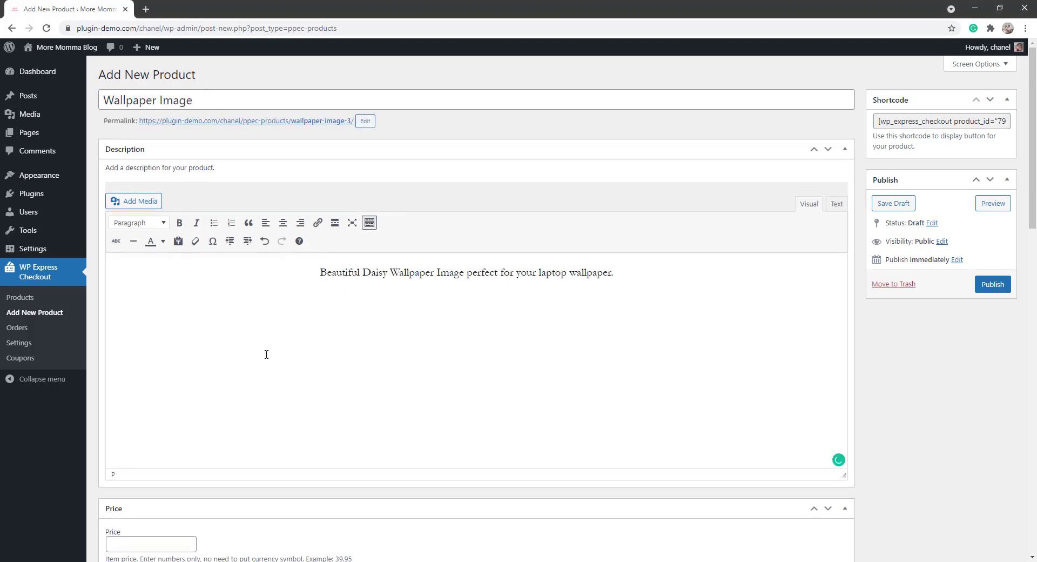
{"action": "scroll", "coordinate": [280, 427], "scroll_direction": "down", "scroll_amount": 3}
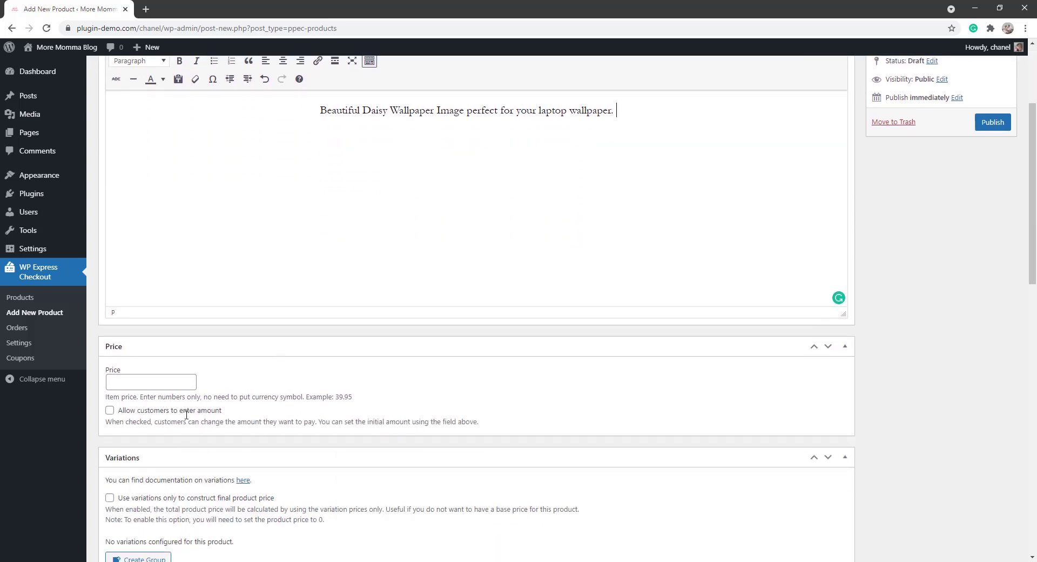
{"action": "left_click", "coordinate": [153, 381]}
{"action": "type", "text": "4.95"}
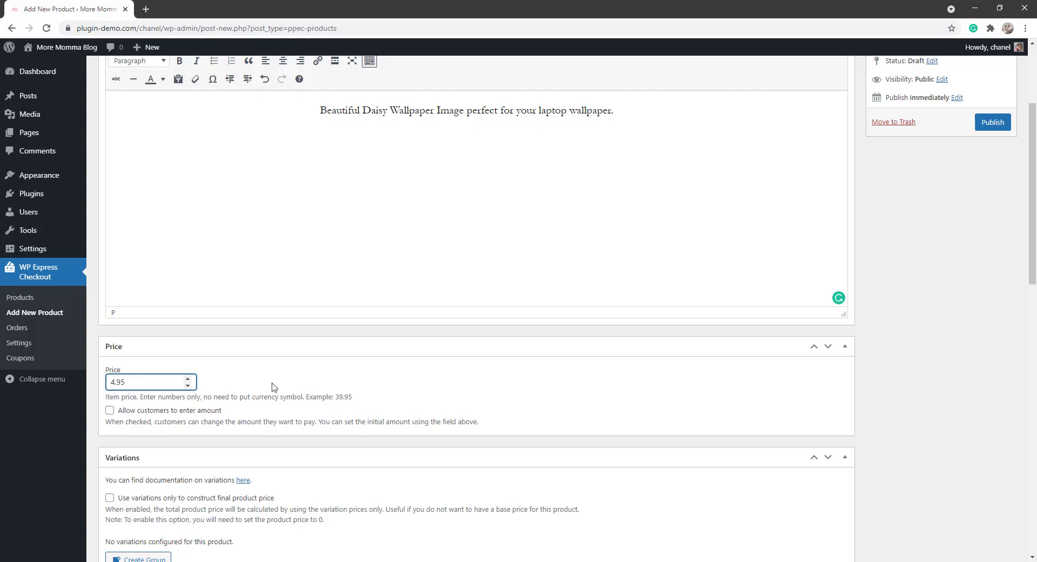
{"action": "left_click", "coordinate": [274, 387]}
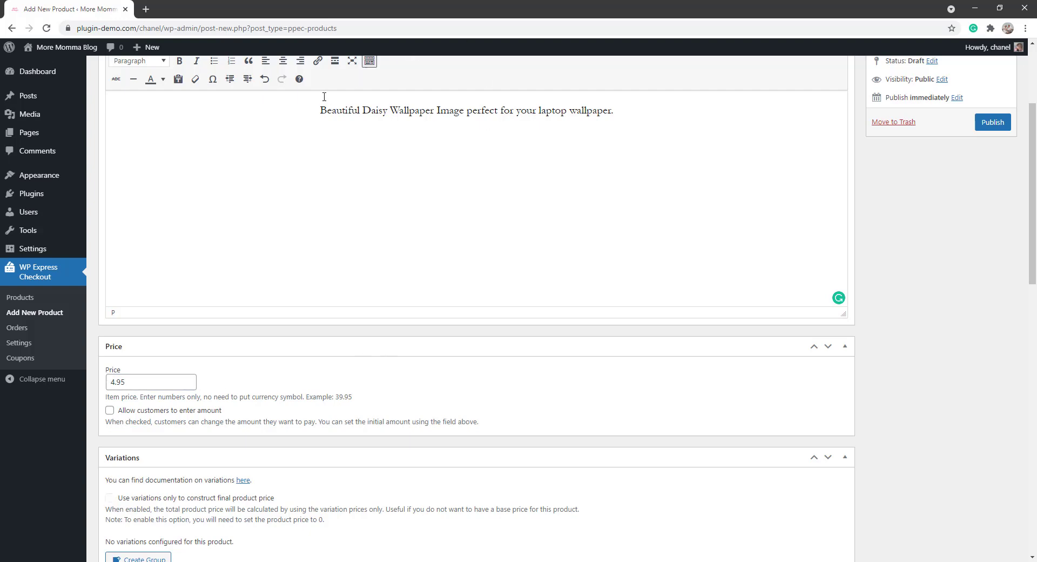
Create a variation group named "Definition" for the product and name its first variation "Basic"
{"action": "scroll", "coordinate": [350, 443], "scroll_direction": "down", "scroll_amount": 3}
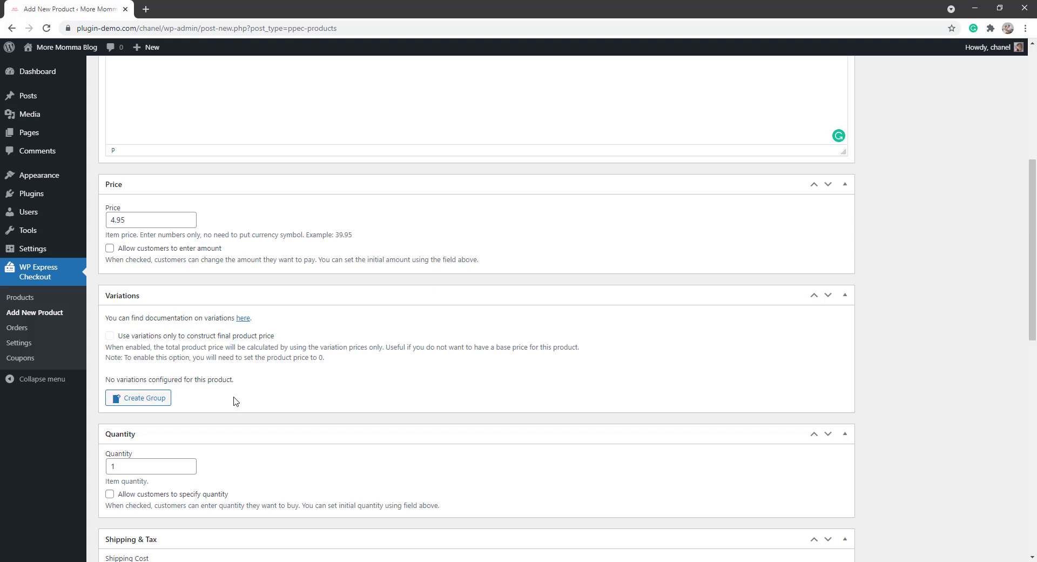
{"action": "left_click", "coordinate": [129, 398]}
{"action": "left_click", "coordinate": [178, 393]}
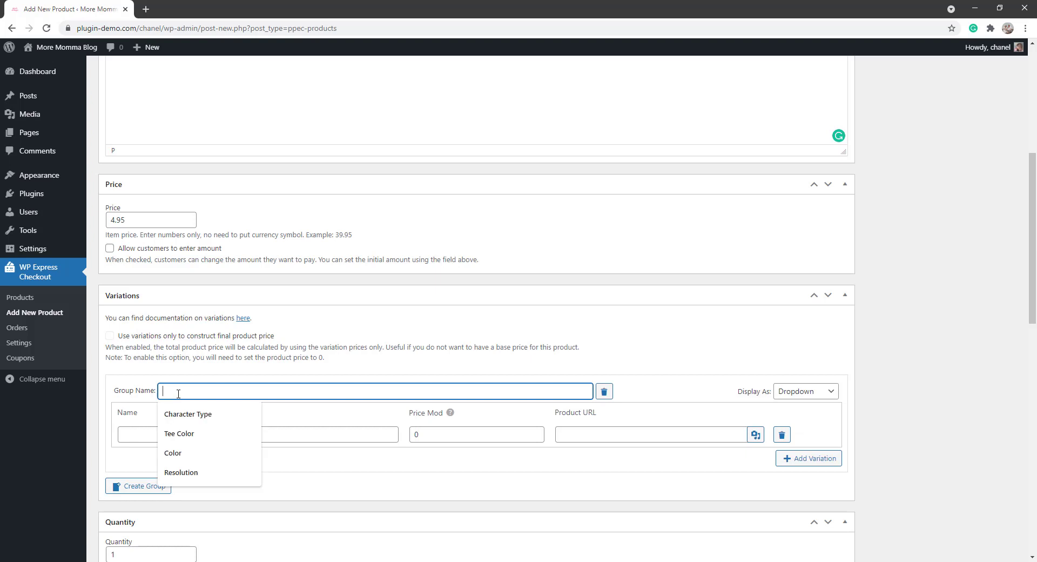
{"action": "type", "text": "Definition"}
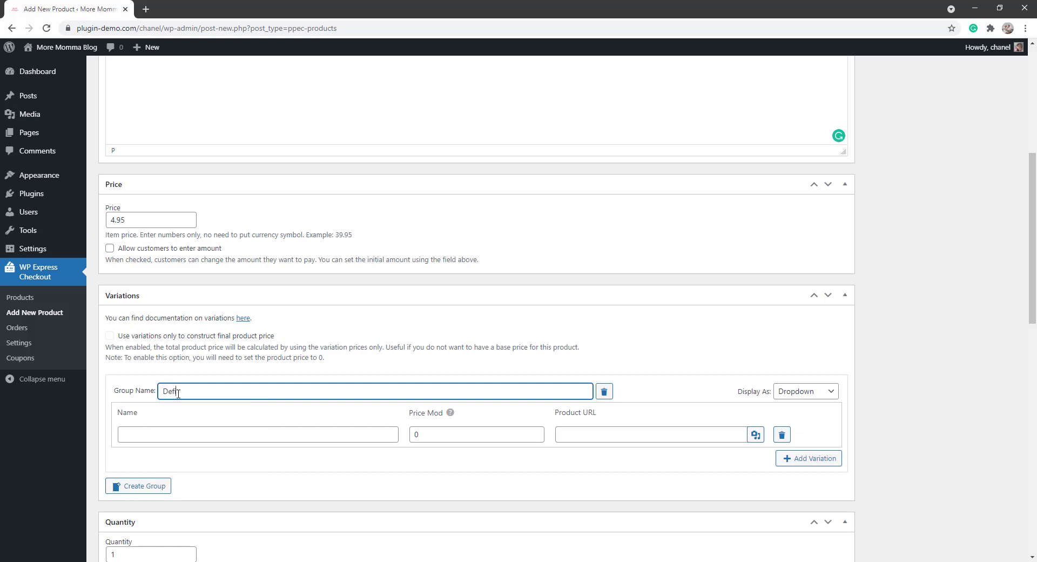
{"action": "left_click", "coordinate": [193, 435]}
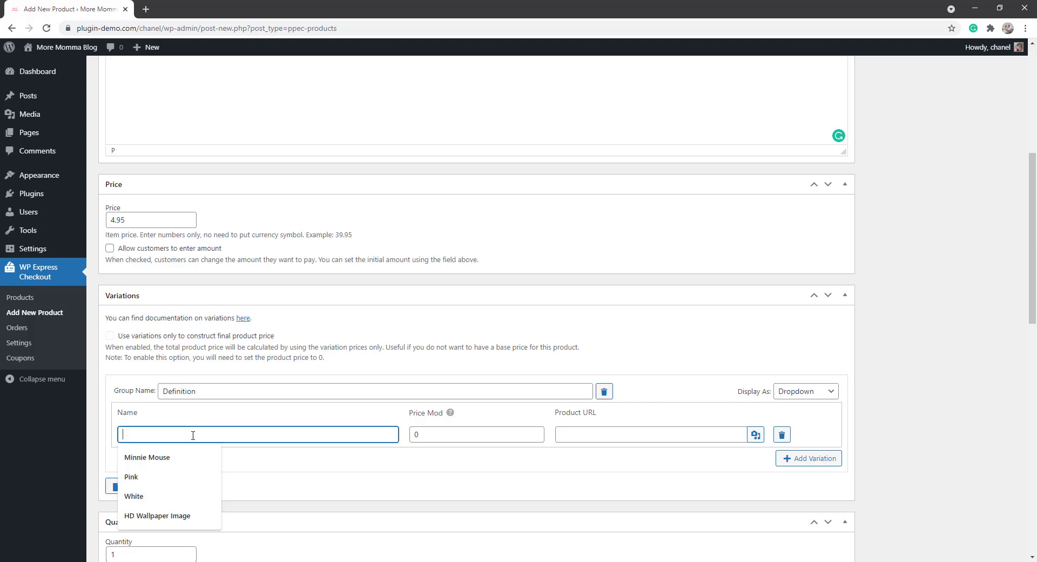
{"action": "type", "text": "Basic"}
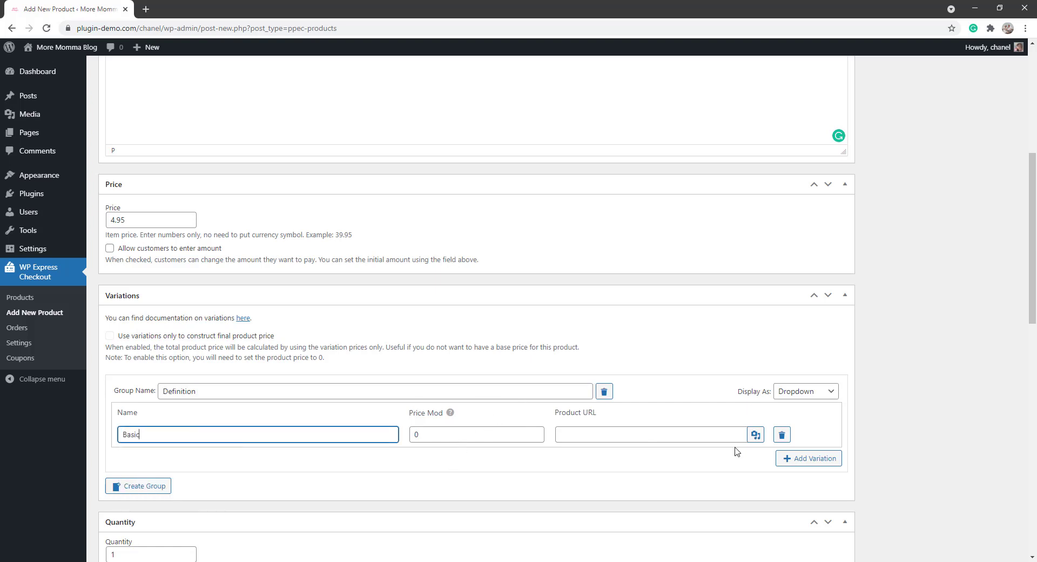
Add an "HD" variation with a price mod of 2 and the daisy wallpaper image from the media library as its product URL
{"action": "left_click", "coordinate": [817, 464]}
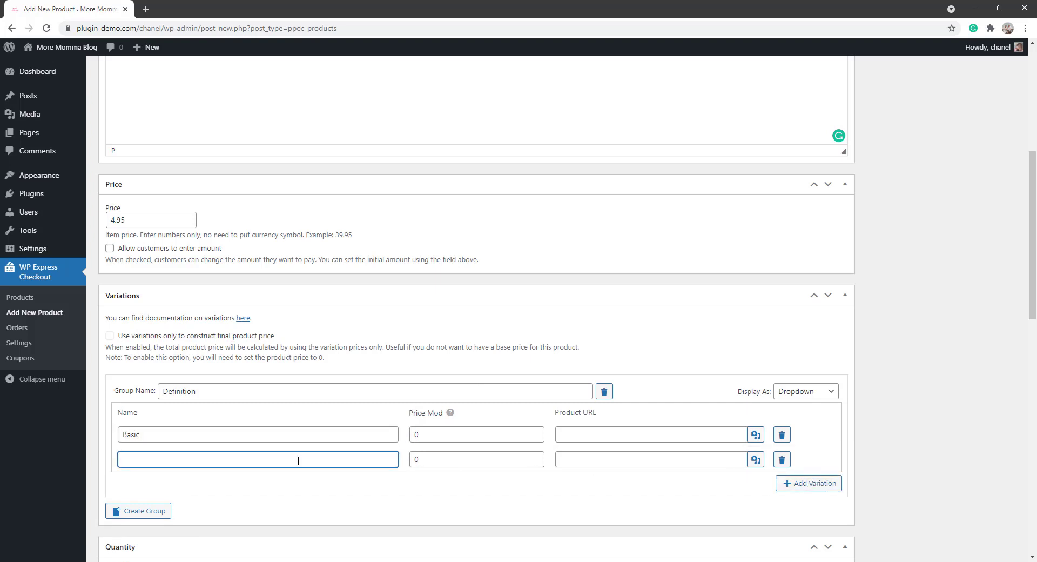
{"action": "type", "text": "HD"}
{"action": "left_click", "coordinate": [443, 459]}
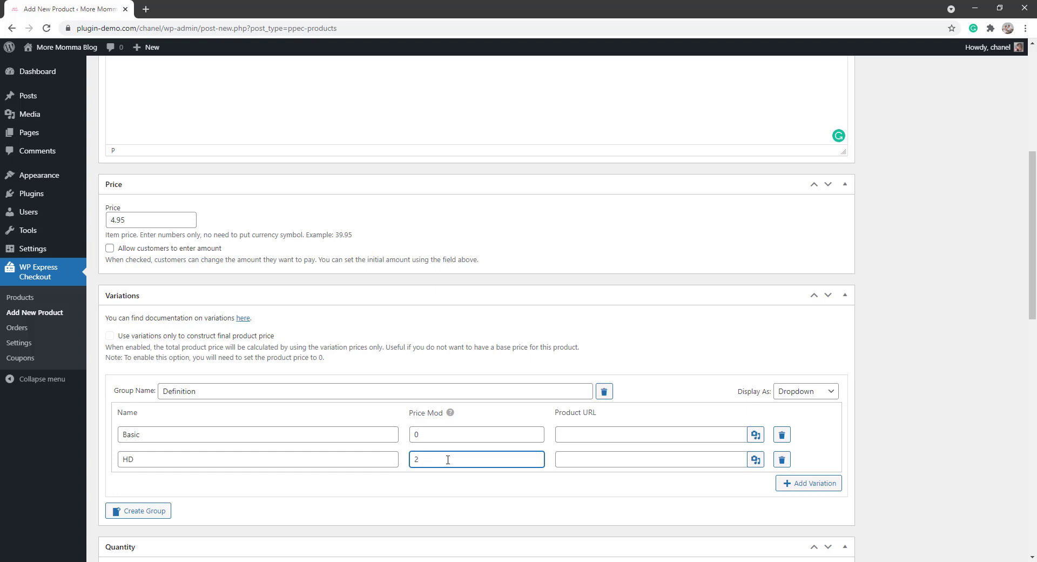
{"action": "left_click", "coordinate": [756, 459]}
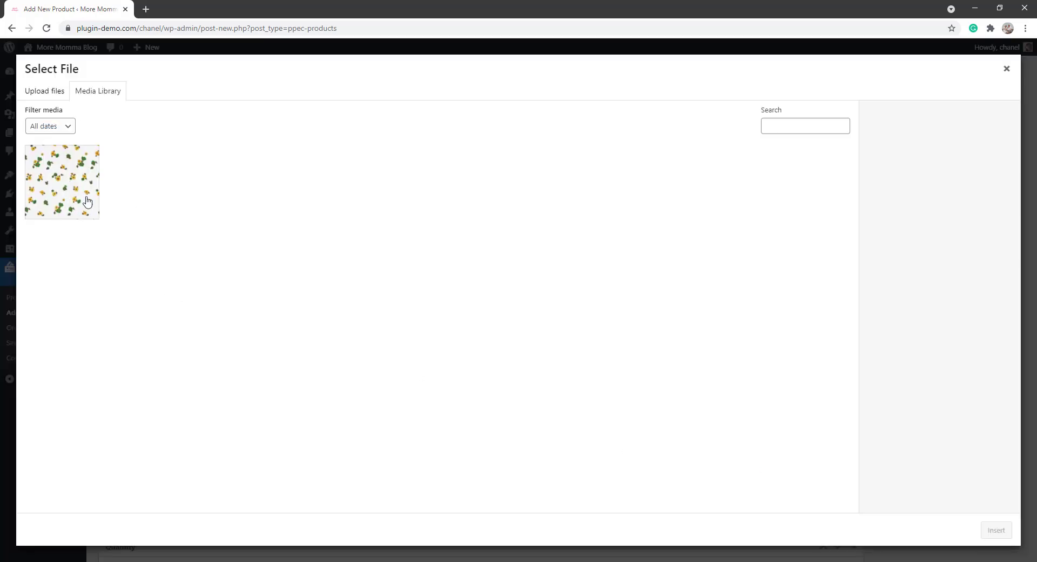
{"action": "left_click", "coordinate": [73, 185]}
{"action": "left_click", "coordinate": [996, 530]}
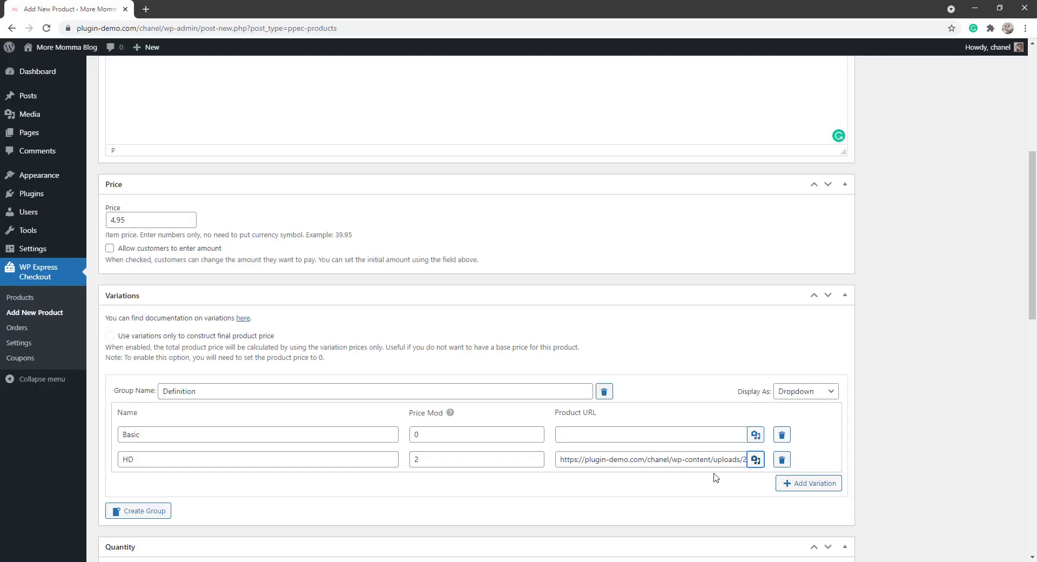
Review the display options for the Definition variation group and choose Dropdown
{"action": "scroll", "coordinate": [616, 474], "scroll_direction": "down", "scroll_amount": 2}
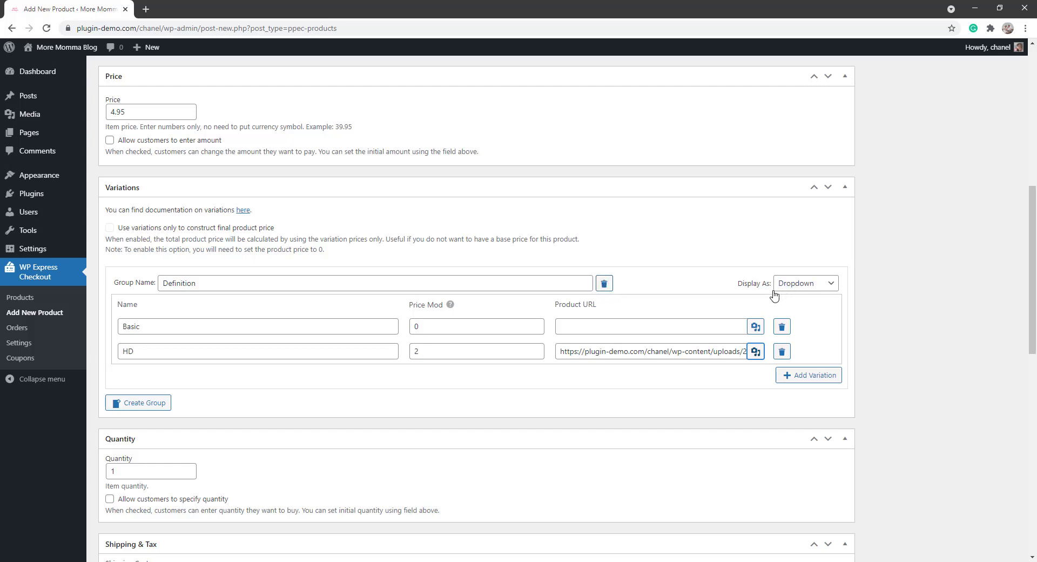
{"action": "left_click", "coordinate": [799, 284]}
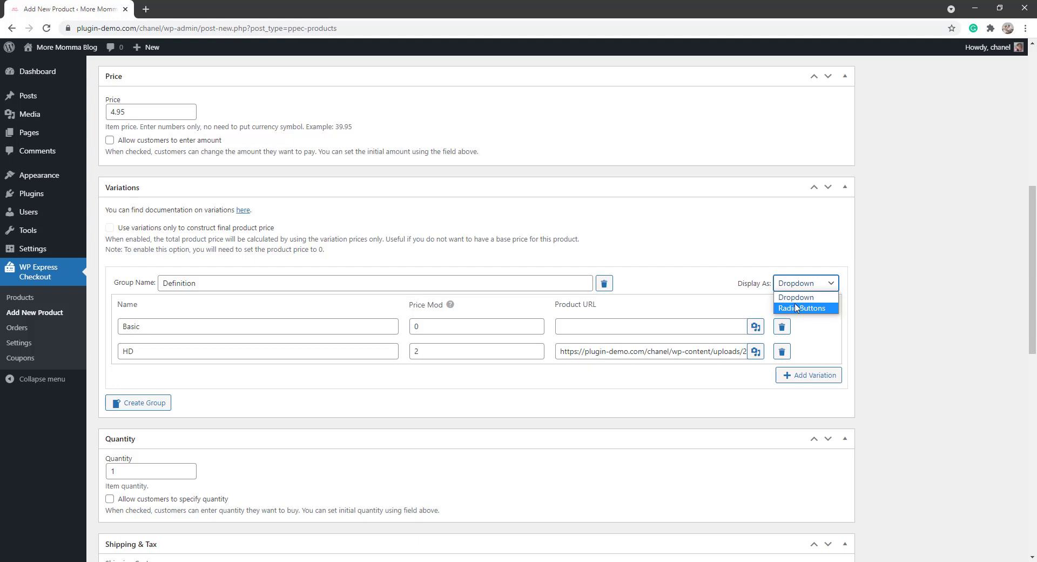
{"action": "left_click", "coordinate": [795, 301]}
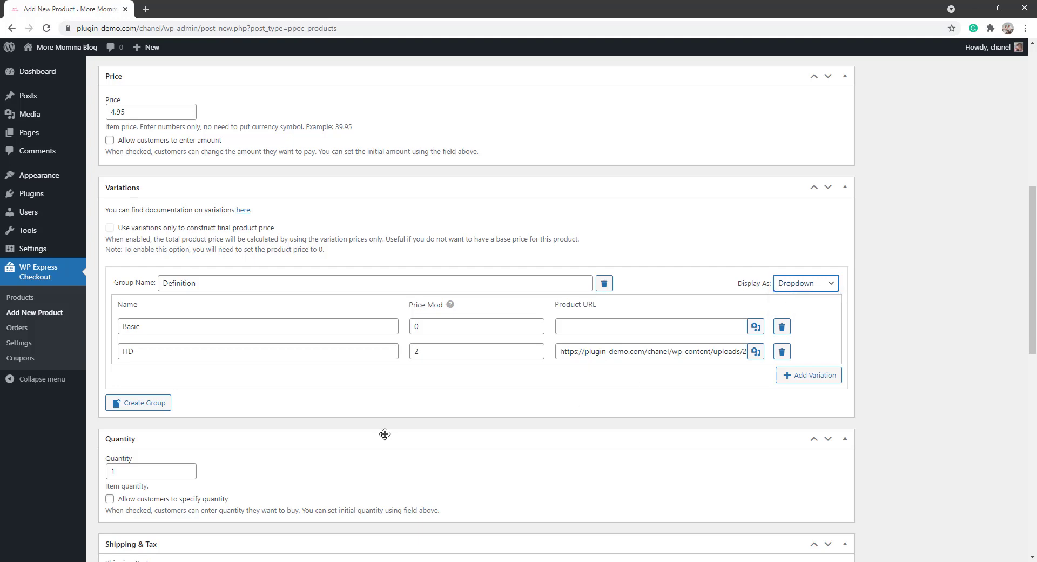
Set the product's tax to 5 percent, leaving the shipping cost empty, and read the physical product note
{"action": "scroll", "coordinate": [378, 433], "scroll_direction": "down", "scroll_amount": 3}
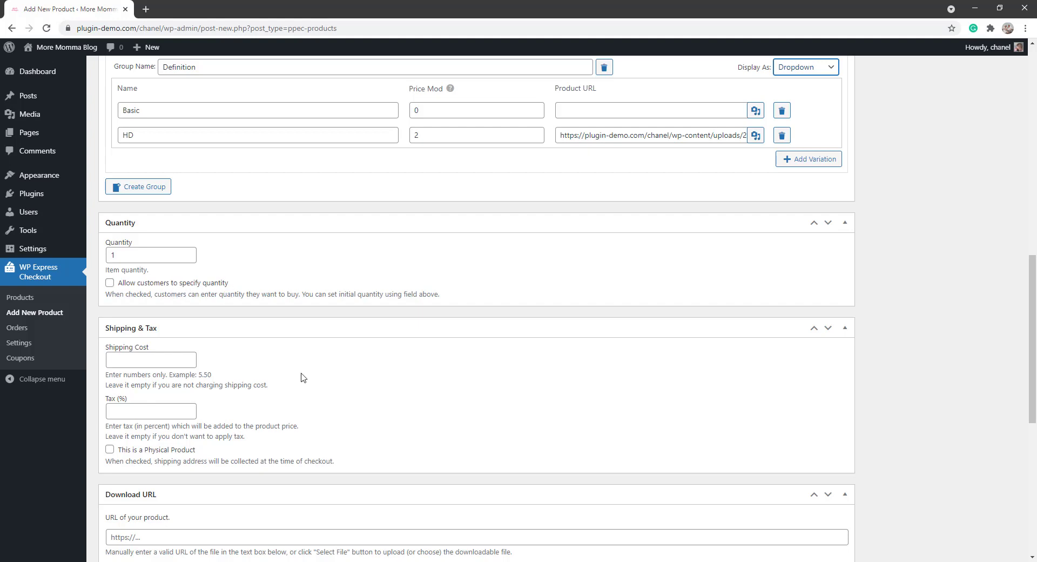
{"action": "scroll", "coordinate": [313, 415], "scroll_direction": "down", "scroll_amount": 2}
{"action": "scroll", "coordinate": [312, 418], "scroll_direction": "down", "scroll_amount": 2}
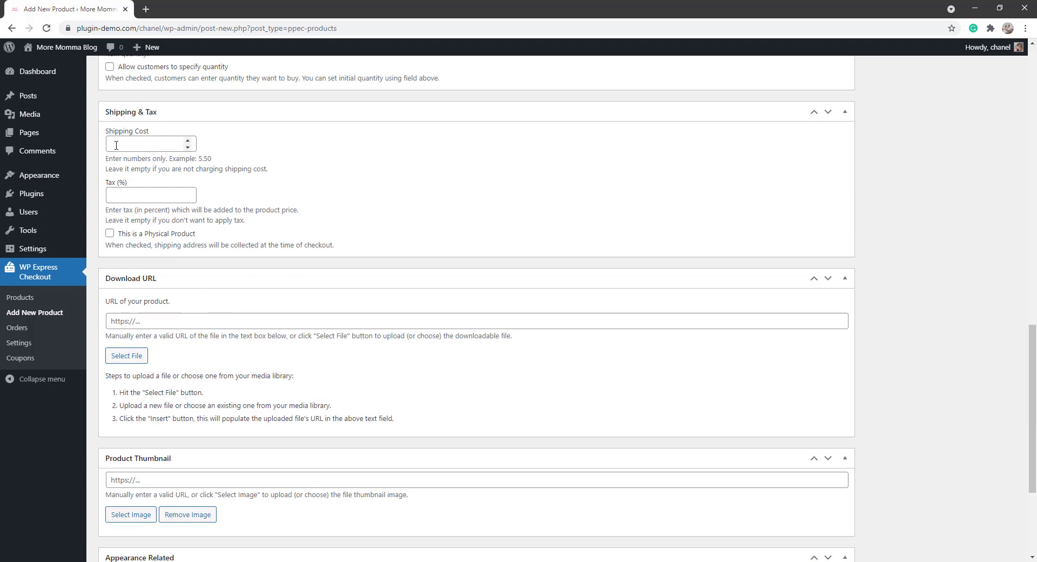
{"action": "left_click", "coordinate": [128, 195]}
{"action": "left_click", "coordinate": [179, 222]}
{"action": "left_click_drag", "start_coordinate": [166, 246], "coordinate": [335, 245]}
Use wallpaper-image.jpg from the media library as both the product's download file and its thumbnail
{"action": "scroll", "coordinate": [326, 332], "scroll_direction": "down", "scroll_amount": 1}
{"action": "scroll", "coordinate": [326, 332], "scroll_direction": "down", "scroll_amount": 1}
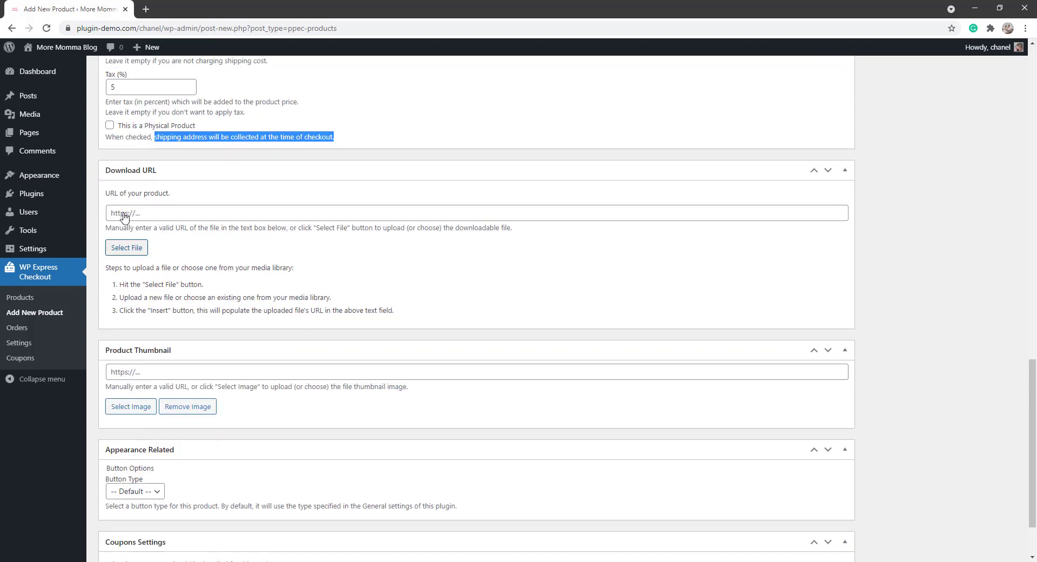
{"action": "left_click", "coordinate": [141, 246]}
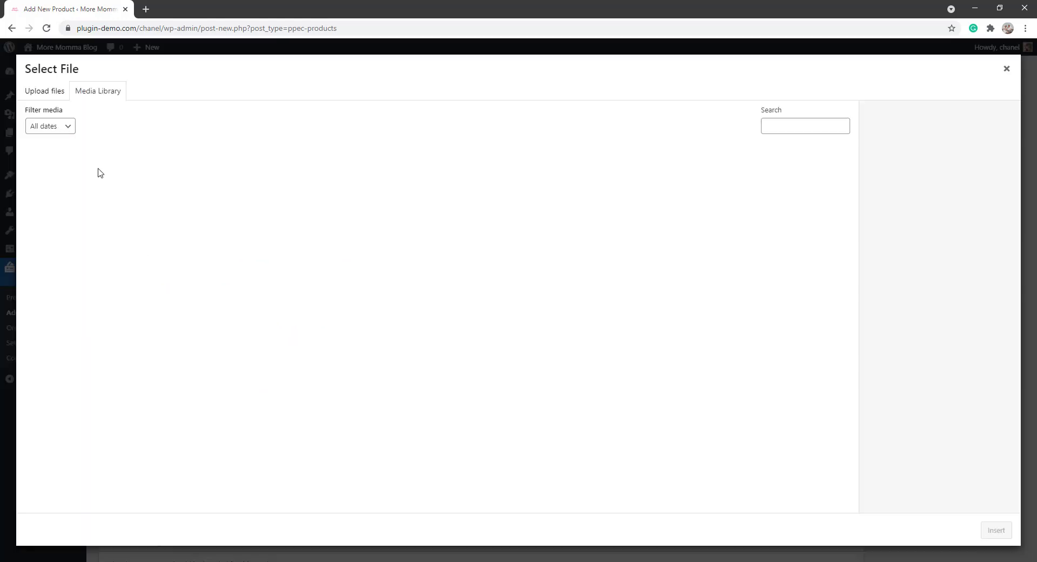
{"action": "left_click", "coordinate": [84, 182]}
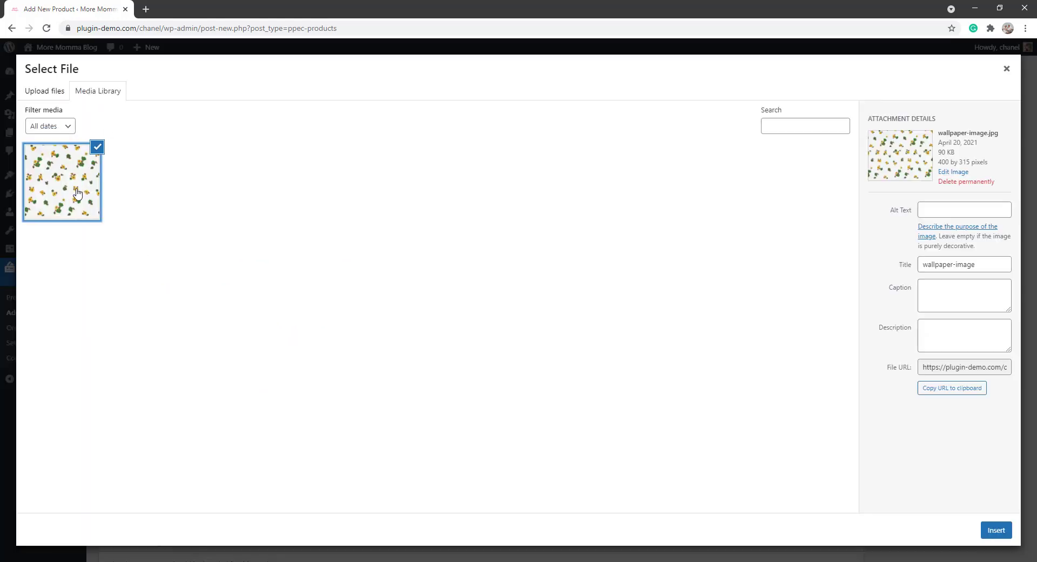
{"action": "left_click", "coordinate": [998, 531]}
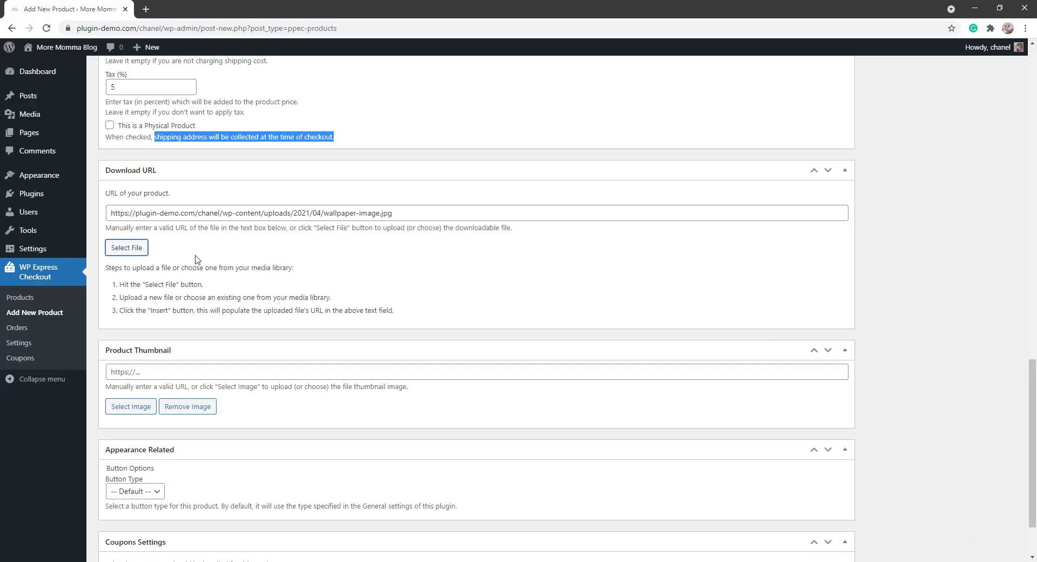
{"action": "left_click", "coordinate": [121, 409]}
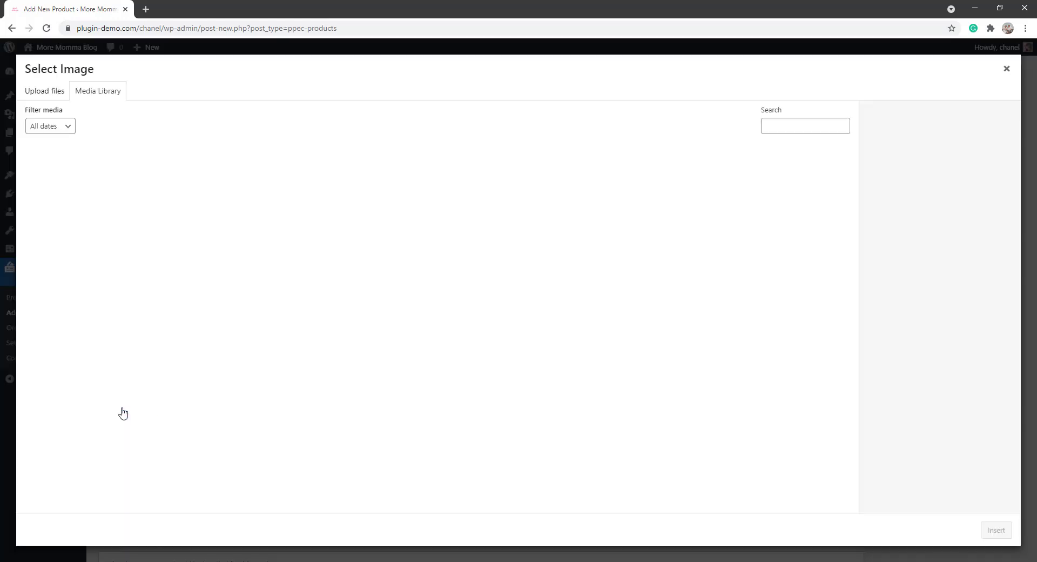
{"action": "left_click", "coordinate": [68, 201]}
{"action": "left_click", "coordinate": [996, 530]}
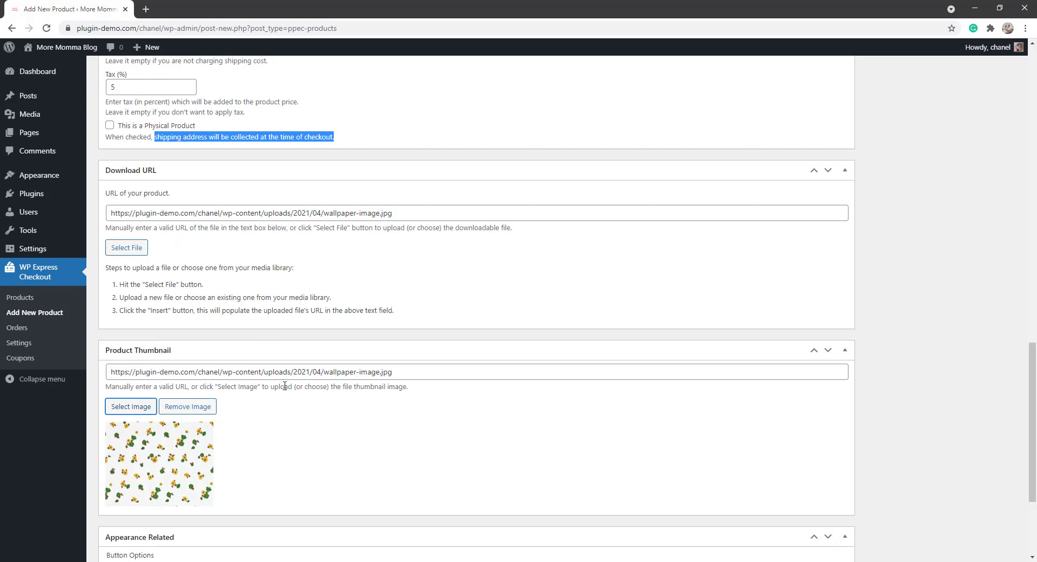
Publish the Wallpaper Image product and copy its shortcode
{"action": "scroll", "coordinate": [284, 385], "scroll_direction": "down", "scroll_amount": 3}
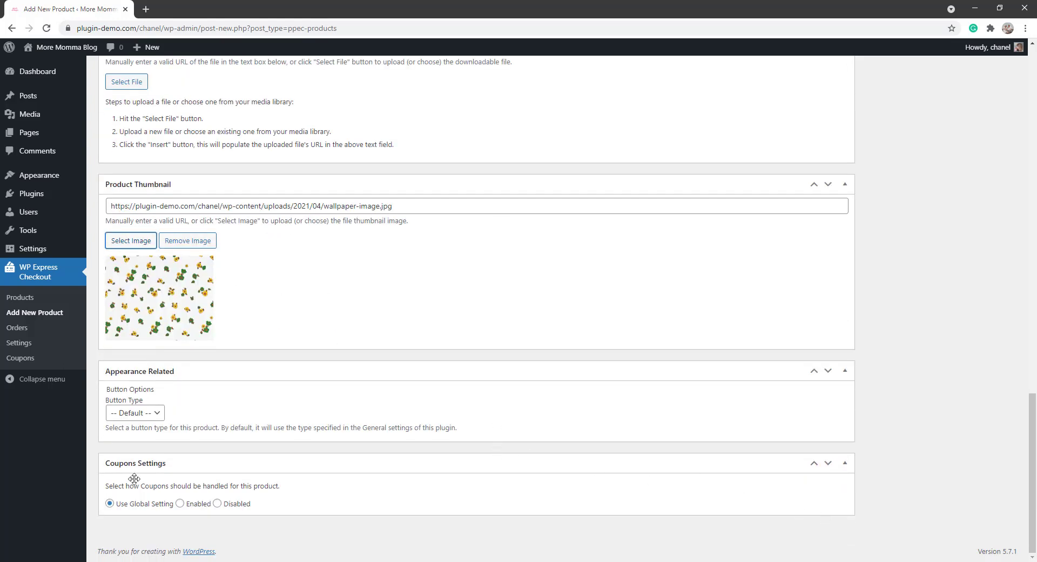
{"action": "left_click_drag", "start_coordinate": [1032, 470], "coordinate": [1036, 138]}
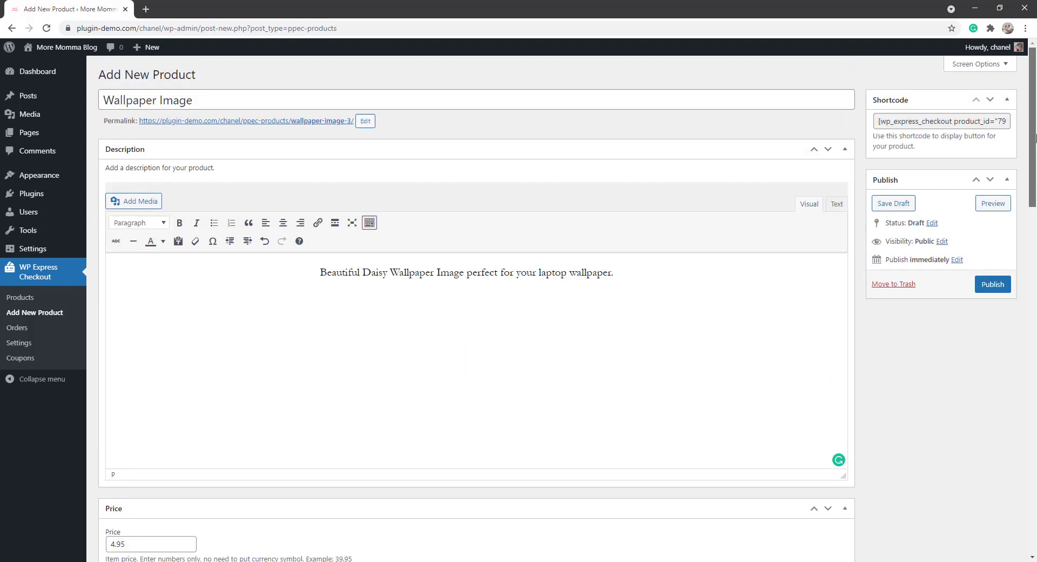
{"action": "left_click", "coordinate": [991, 284]}
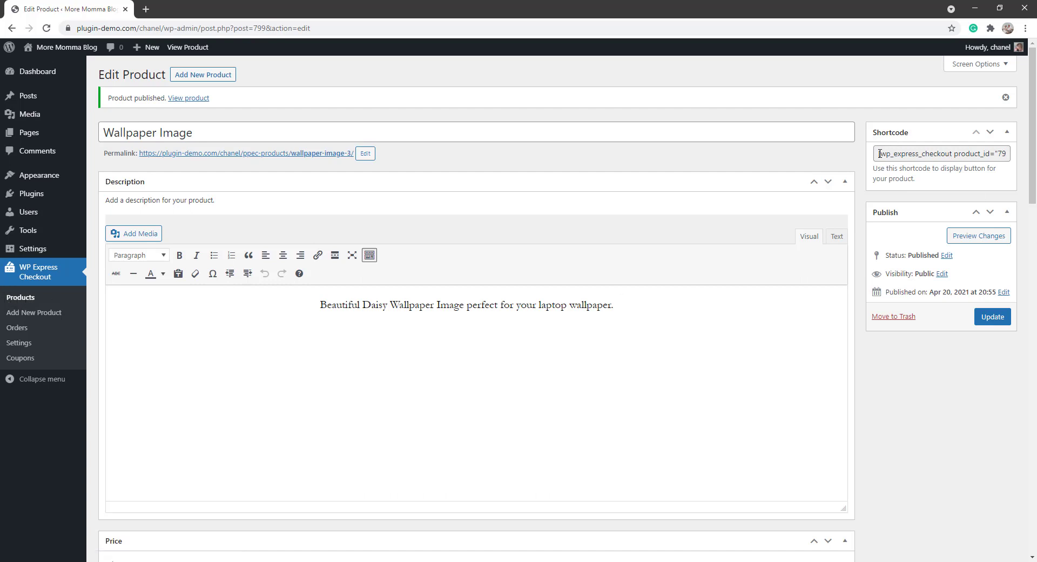
{"action": "left_click_drag", "start_coordinate": [878, 155], "coordinate": [1006, 157]}
{"action": "right_click", "coordinate": [1004, 156]}
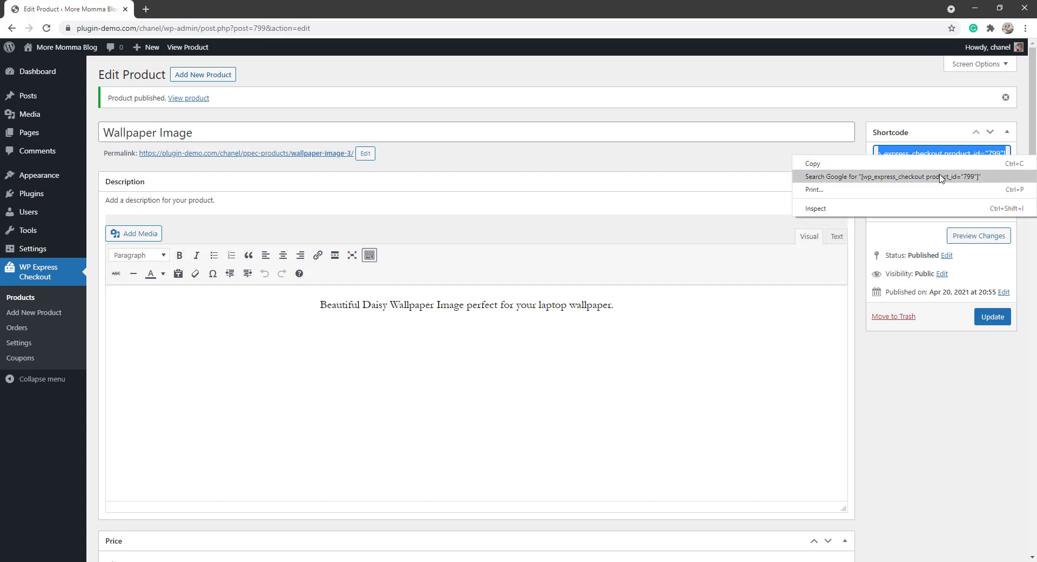
{"action": "left_click", "coordinate": [808, 162]}
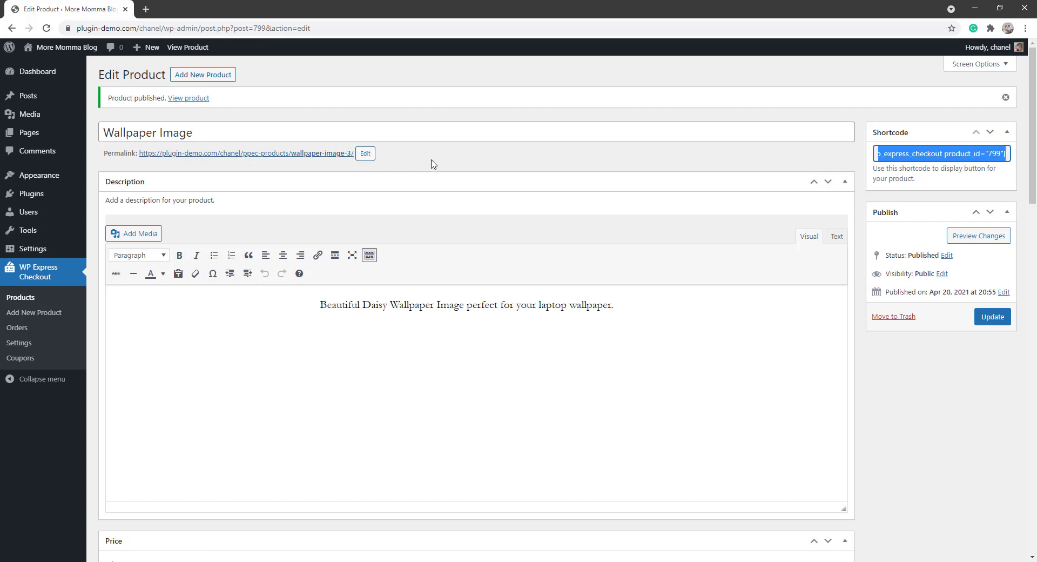
Create a page titled "Wallpaper Images" with a Shortcode block containing [wp_express_checkout product_id="799" template="1"]
{"action": "mouse_move", "coordinate": [32, 135]}
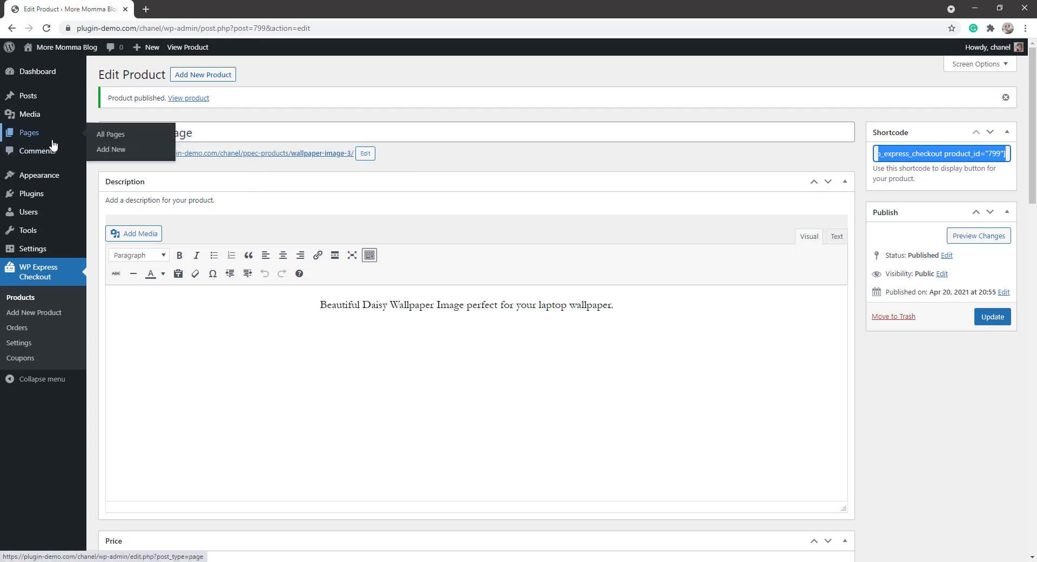
{"action": "left_click", "coordinate": [112, 150]}
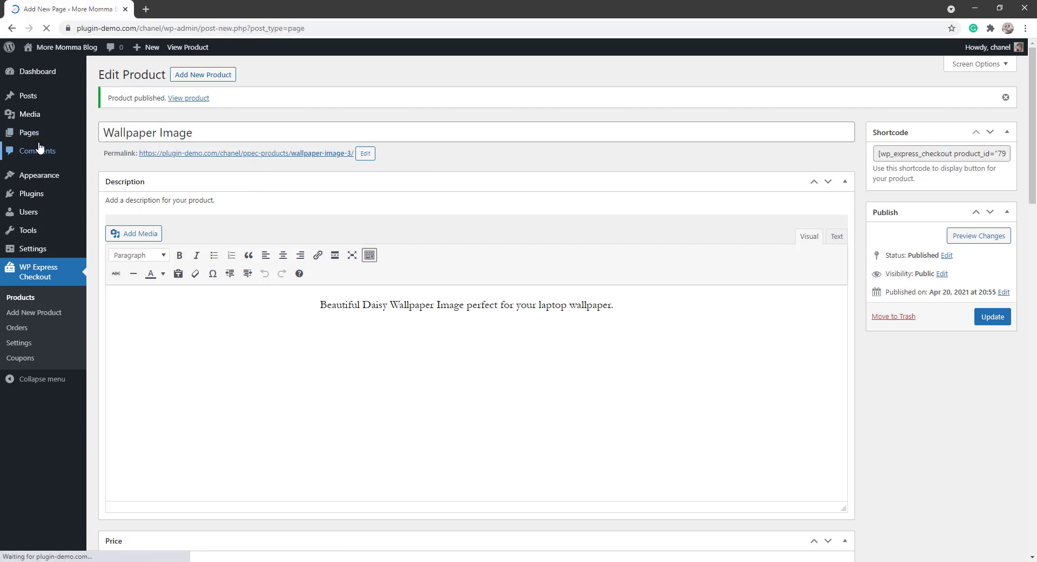
{"action": "type", "text": "Wallpaper Images"}
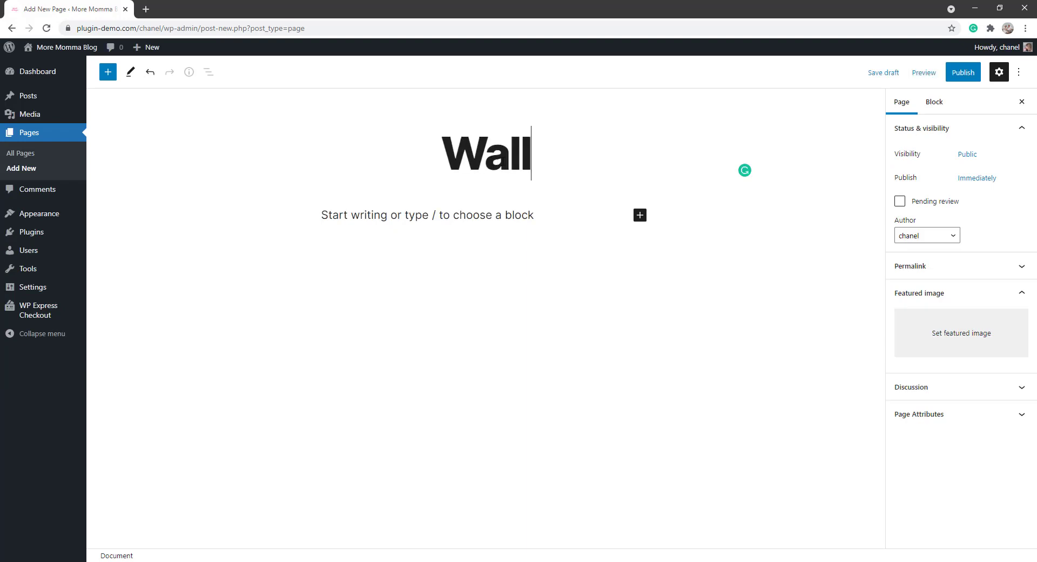
{"action": "left_click", "coordinate": [642, 218]}
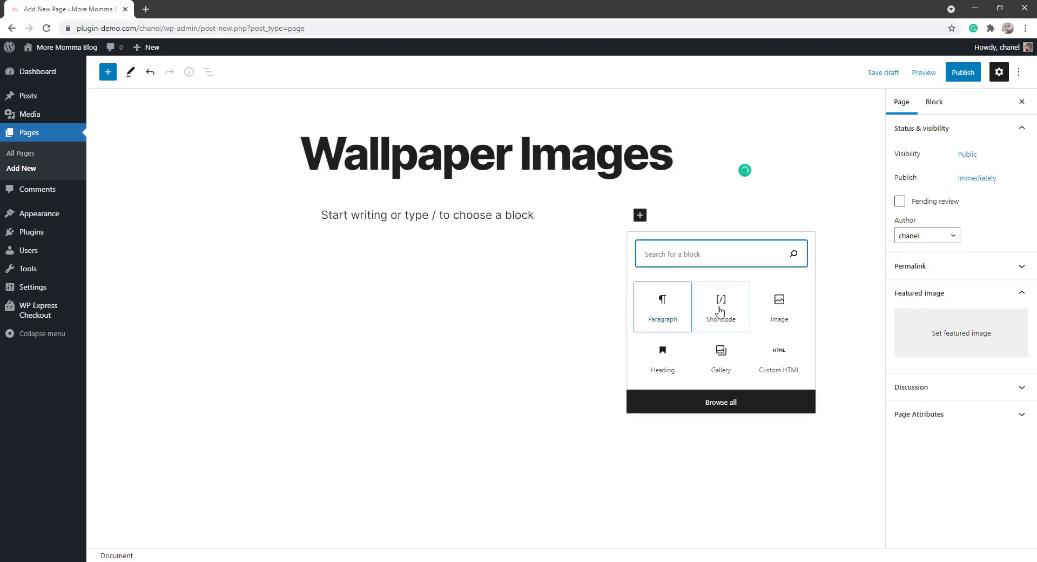
{"action": "left_click", "coordinate": [724, 304]}
{"action": "key", "text": "ctrl+v"}
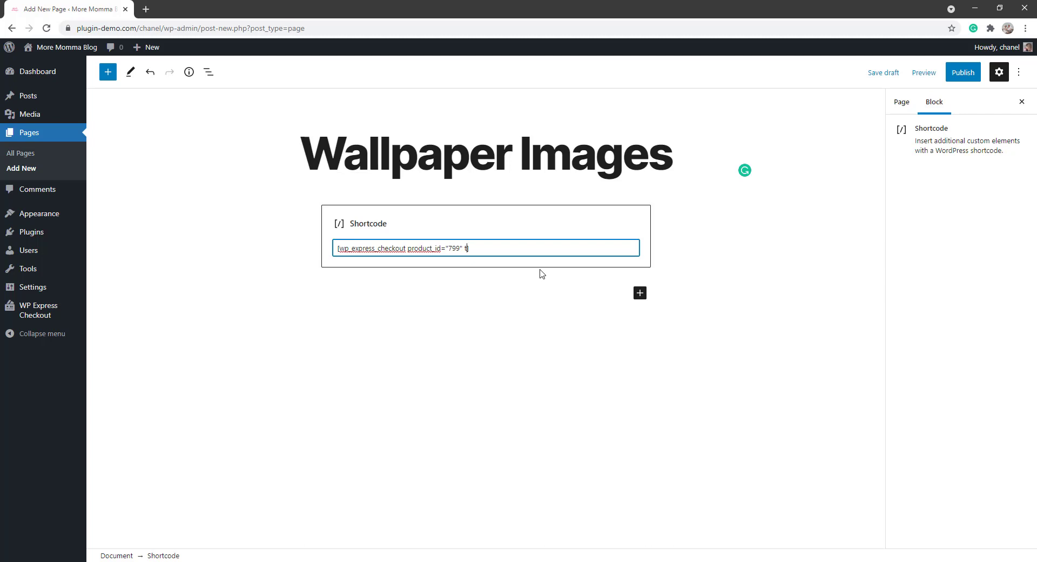
{"action": "type", "text": "=\"1"}
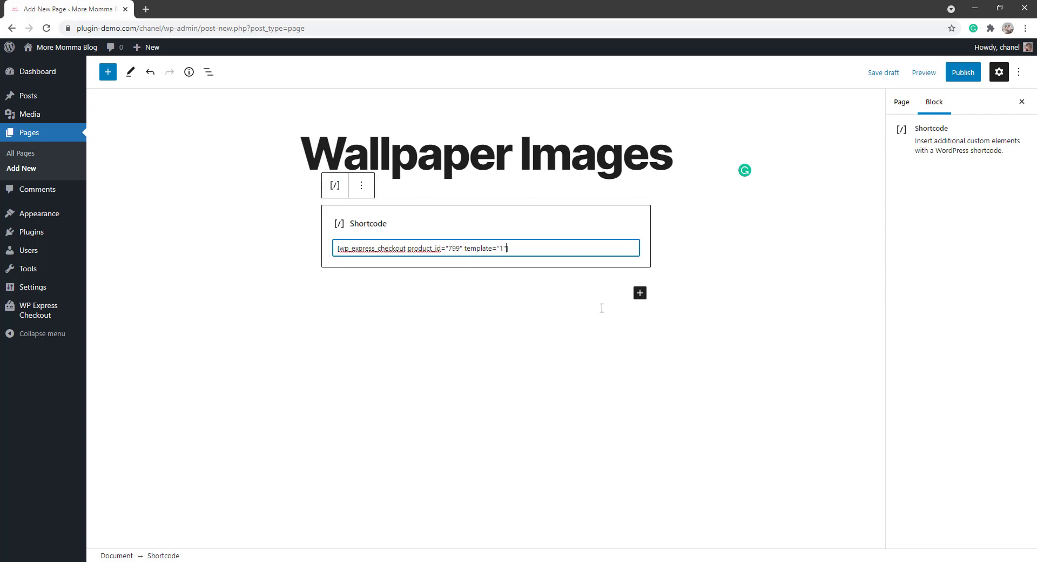
Publish the Wallpaper Images page and start buying the Wallpaper Image product from the live page
{"action": "left_click", "coordinate": [971, 77]}
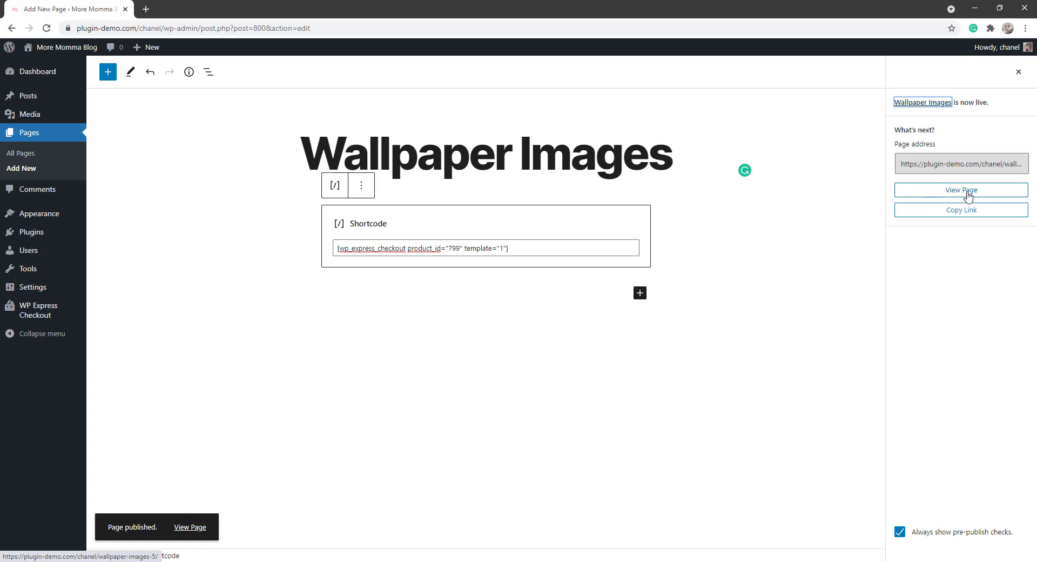
{"action": "left_click", "coordinate": [968, 196]}
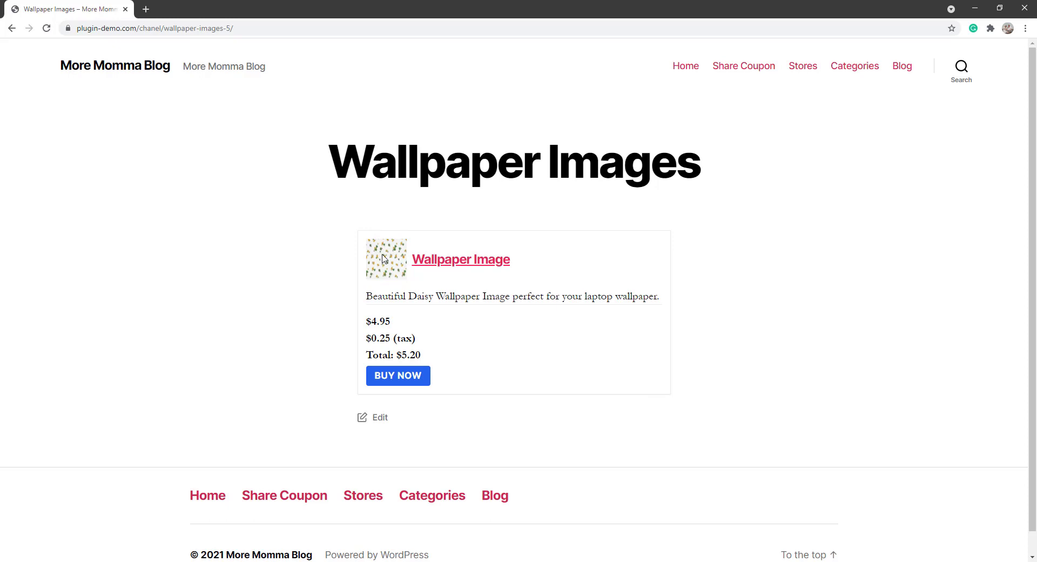
{"action": "left_click", "coordinate": [402, 378]}
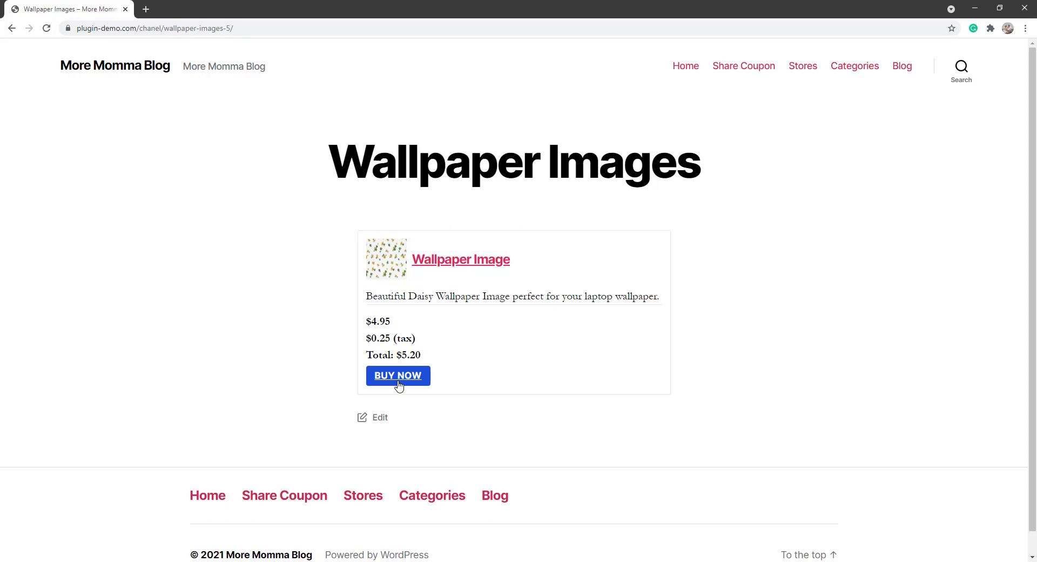
{"action": "left_click", "coordinate": [398, 381]}
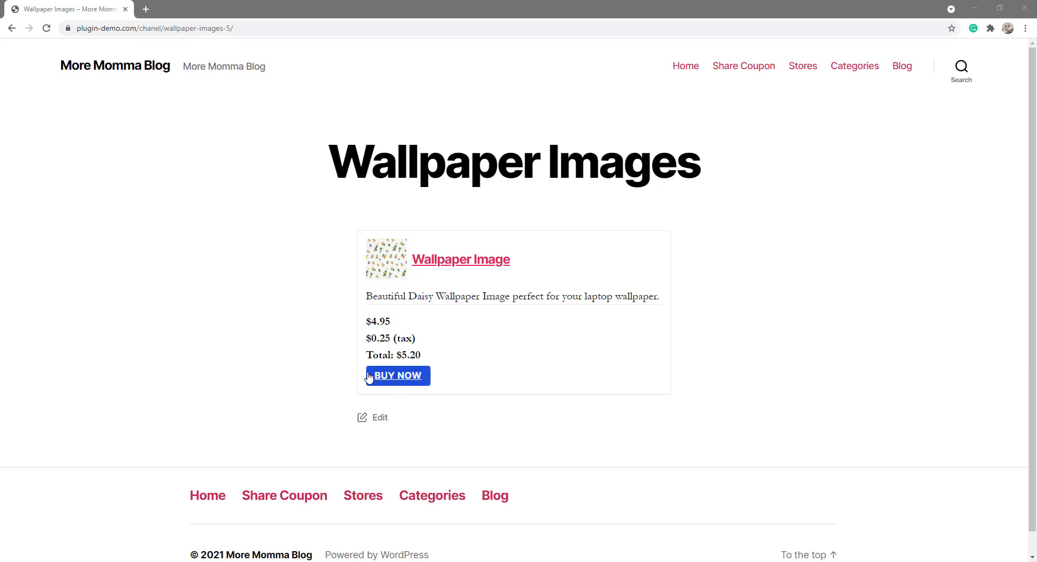
Open the Wallpaper Image purchase form, choose the HD definition, and start the payment with PayPal
{"action": "left_click", "coordinate": [399, 378]}
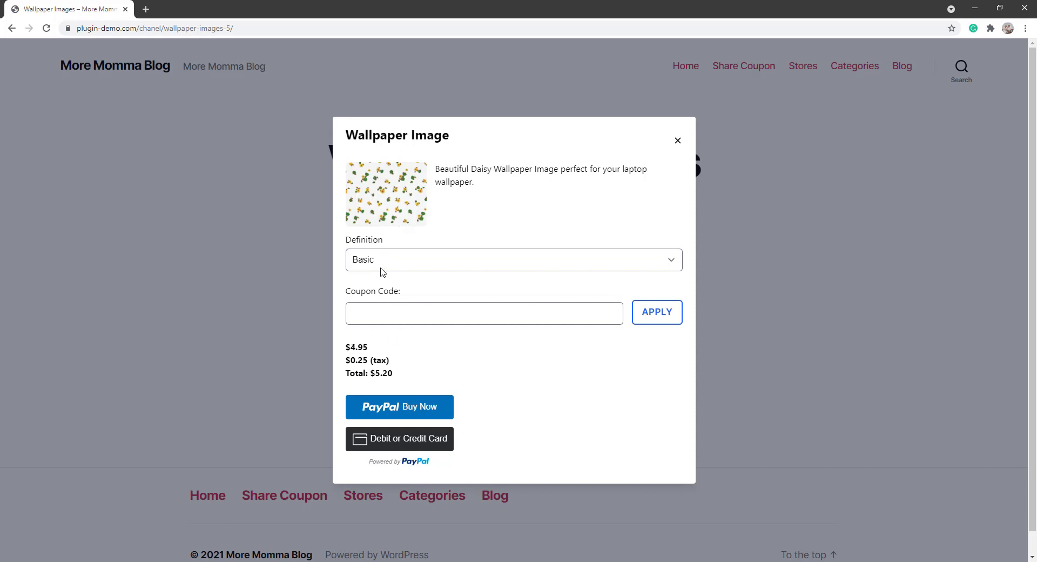
{"action": "left_click", "coordinate": [382, 269]}
{"action": "left_click", "coordinate": [376, 289]}
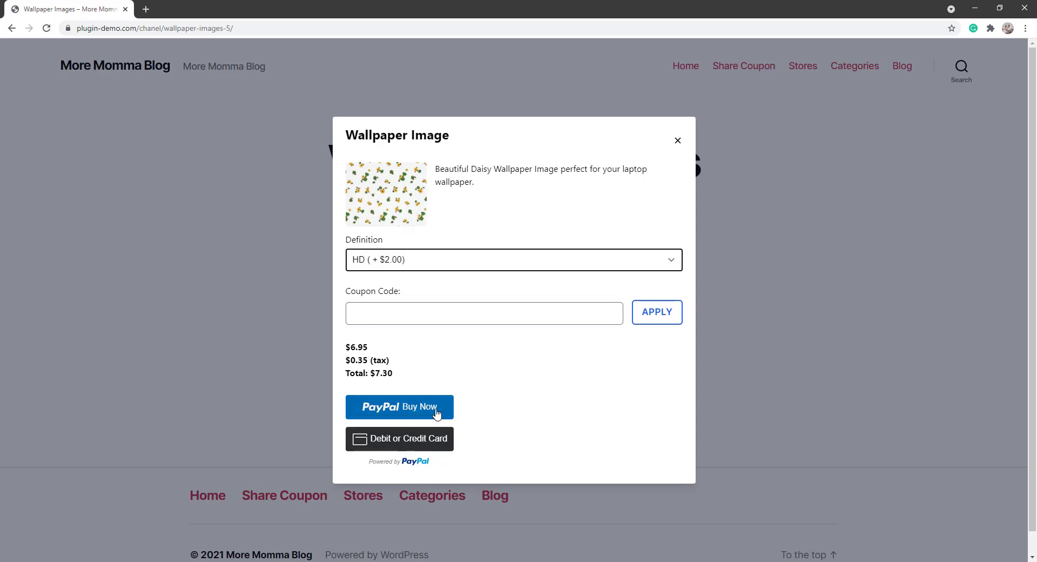
{"action": "left_click", "coordinate": [438, 413]}
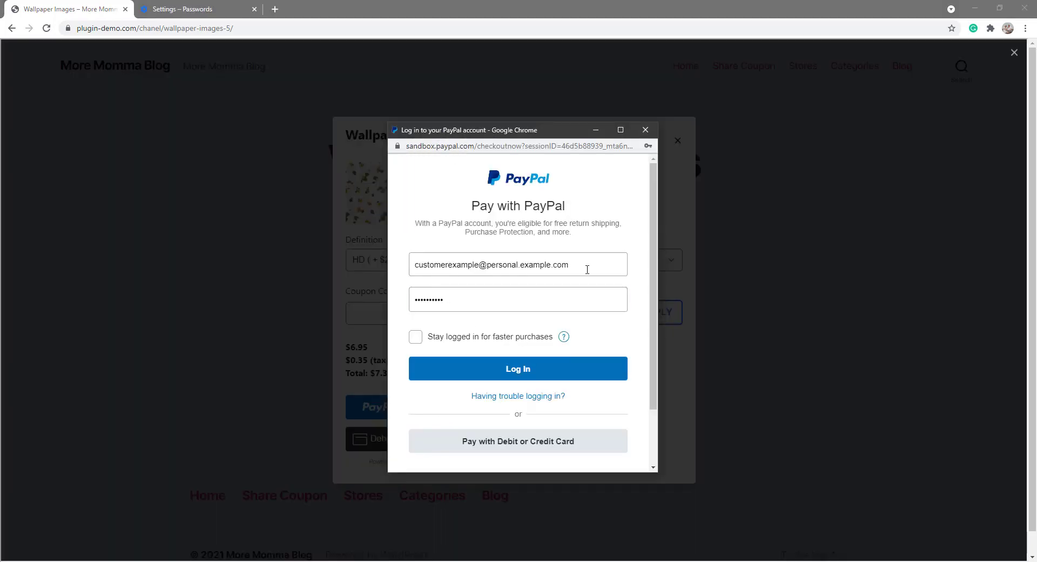
Log in to the test customer's PayPal account with the prefilled credentials and pay for the order from the PayPal balance
{"action": "left_click", "coordinate": [445, 302]}
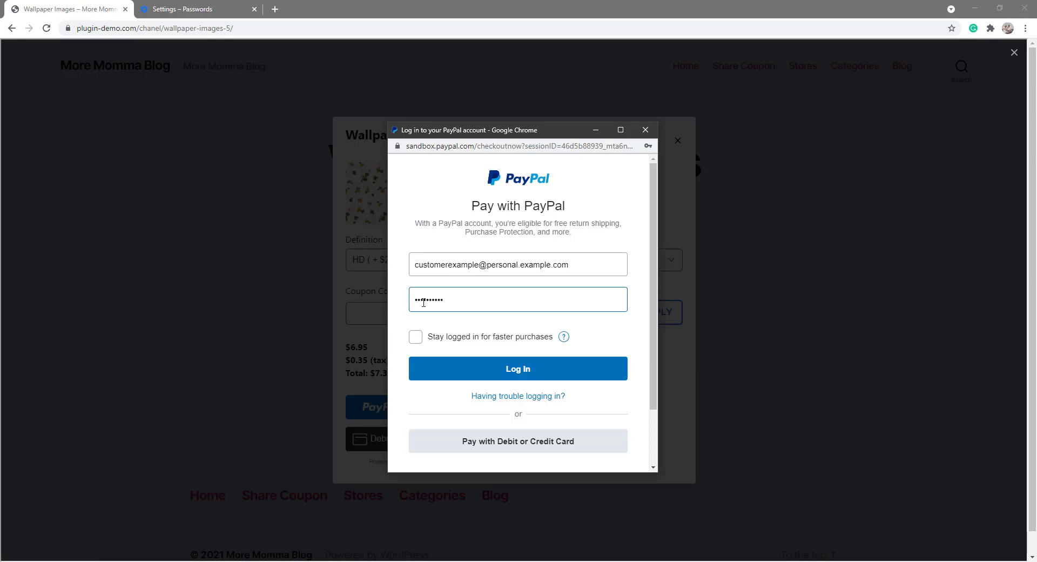
{"action": "left_click", "coordinate": [498, 369]}
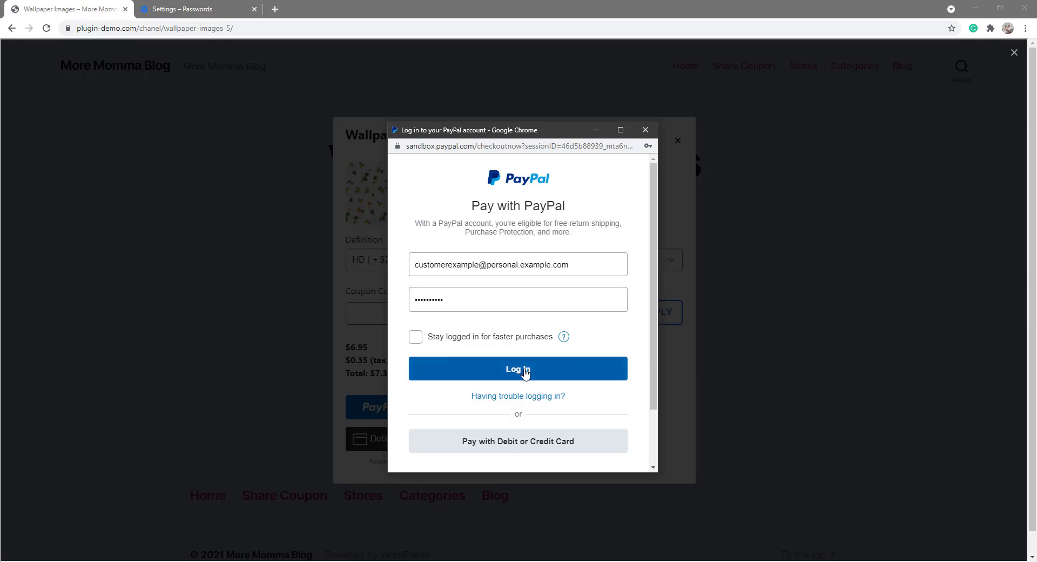
{"action": "left_click", "coordinate": [522, 372]}
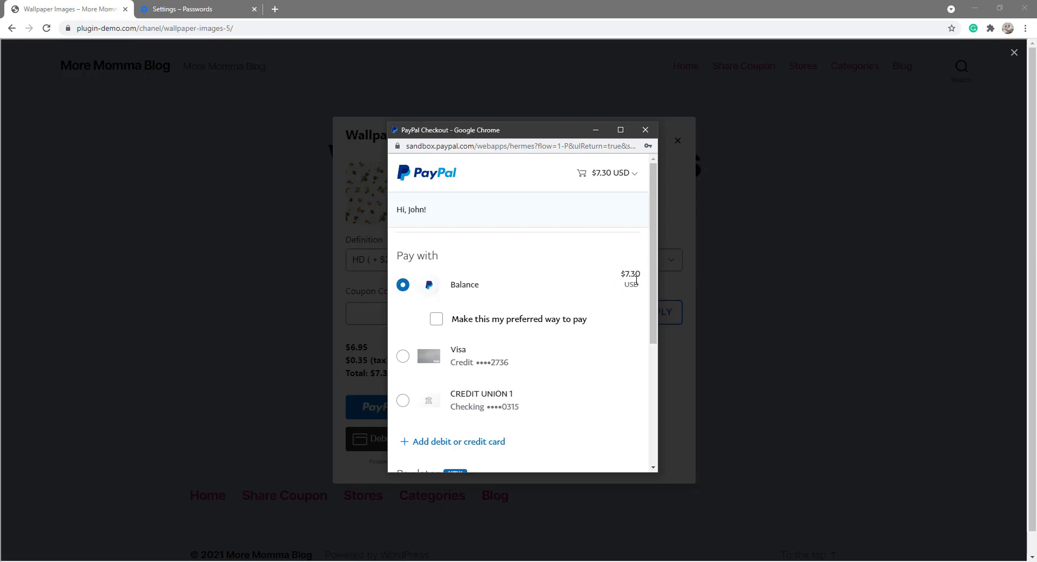
{"action": "left_click_drag", "start_coordinate": [653, 286], "coordinate": [659, 411]}
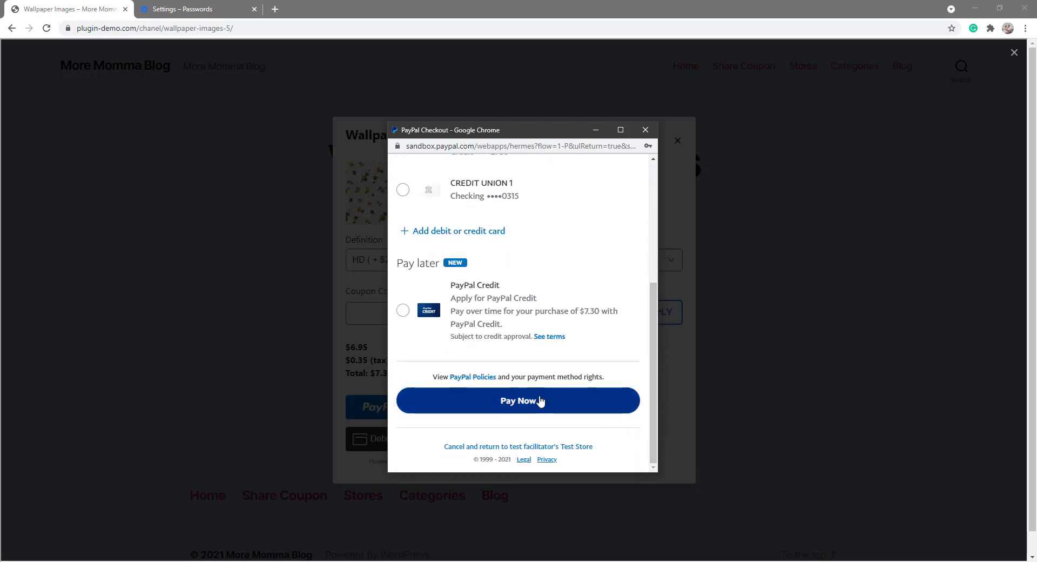
{"action": "left_click", "coordinate": [540, 400]}
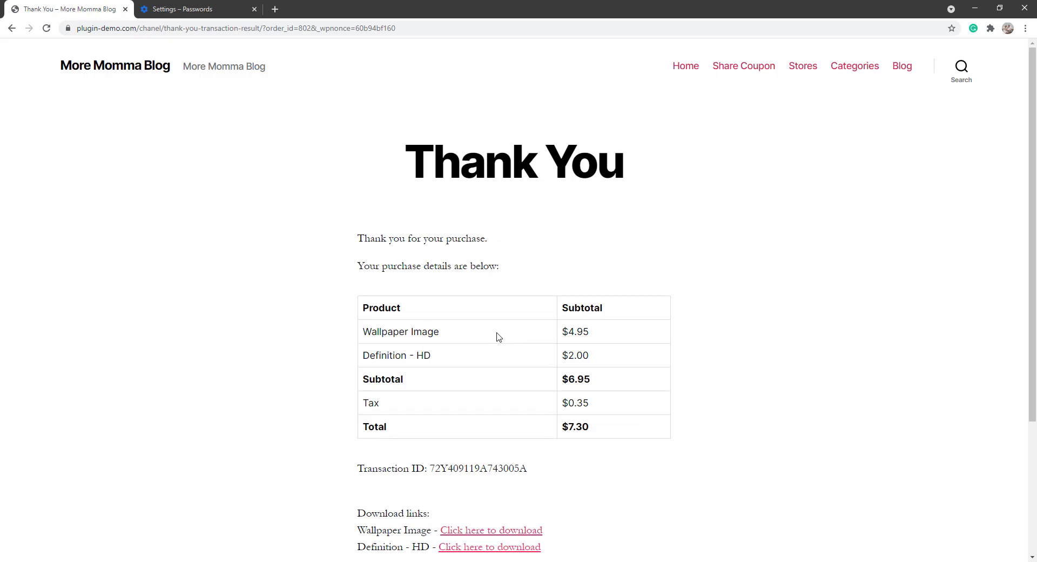
Review the purchase details on the Thank You page, view the downloadable wallpaper image, and return from it
{"action": "left_click_drag", "start_coordinate": [407, 167], "coordinate": [633, 169]}
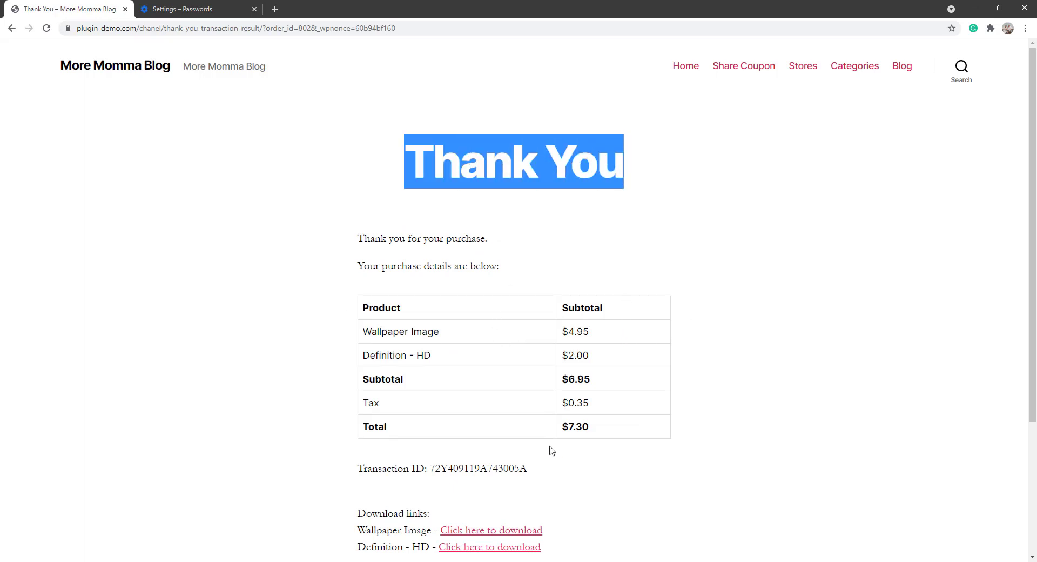
{"action": "scroll", "coordinate": [622, 429], "scroll_direction": "down", "scroll_amount": 3}
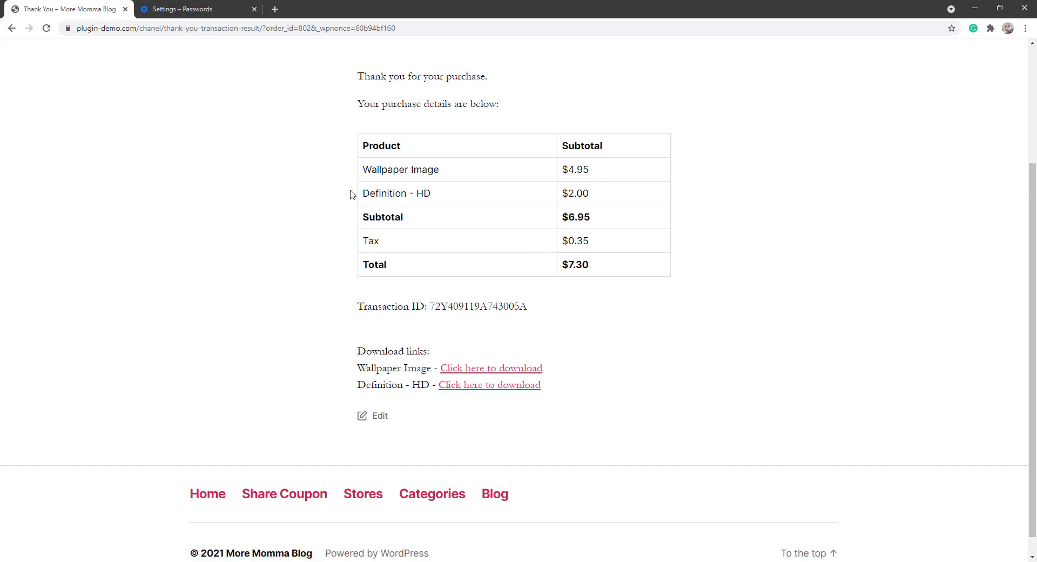
{"action": "left_click_drag", "start_coordinate": [362, 193], "coordinate": [606, 199]}
{"action": "left_click", "coordinate": [606, 199]}
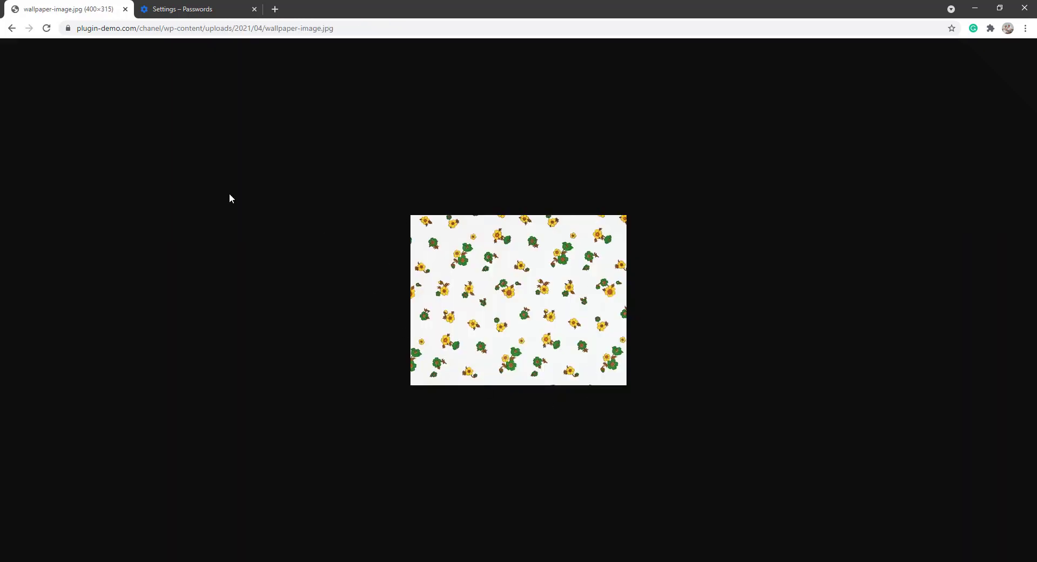
{"action": "key", "text": "alt+Left"}
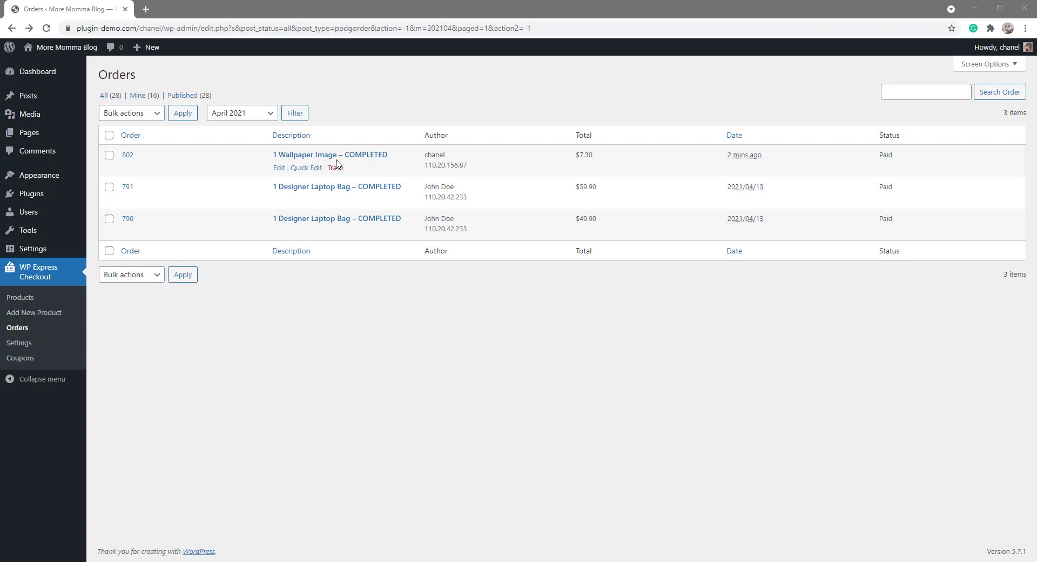
Check the total, date and payment status of the Wallpaper Image order in the WP Express Checkout orders list
{"action": "left_click_drag", "start_coordinate": [576, 155], "coordinate": [598, 159]}
{"action": "left_click", "coordinate": [694, 168]}
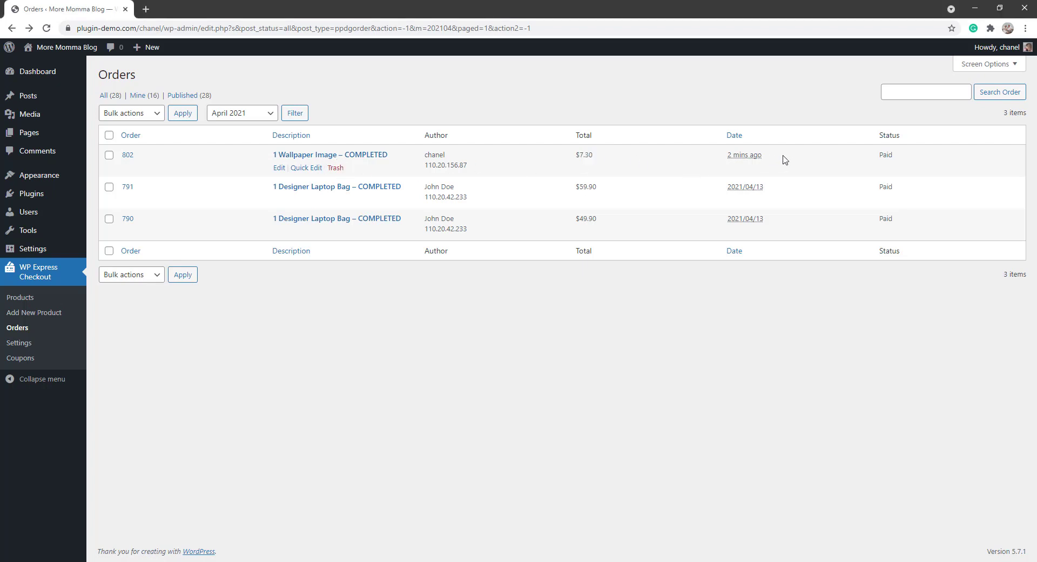
{"action": "double_click", "coordinate": [886, 155]}
{"action": "left_click", "coordinate": [903, 163]}
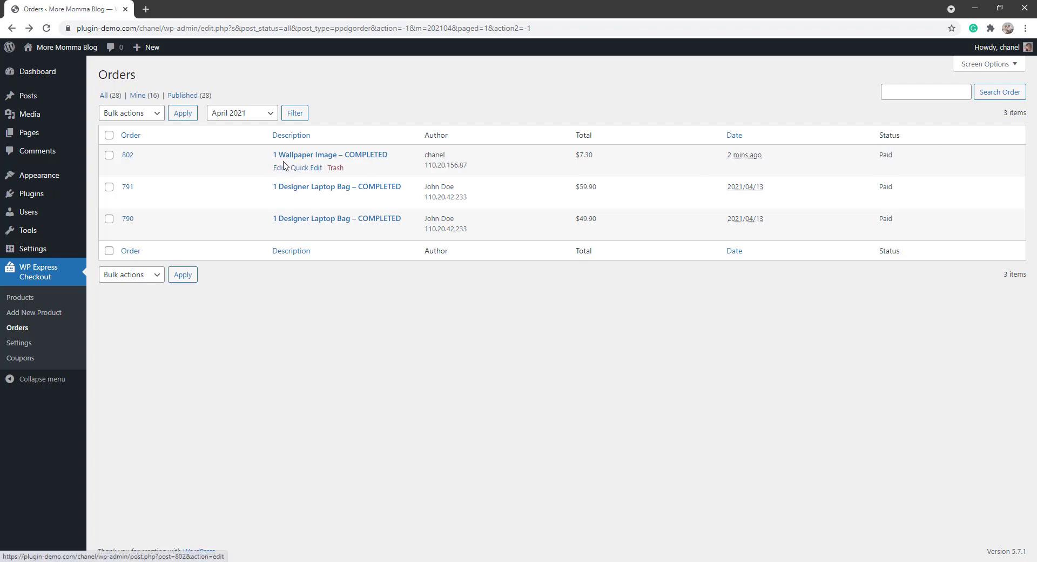